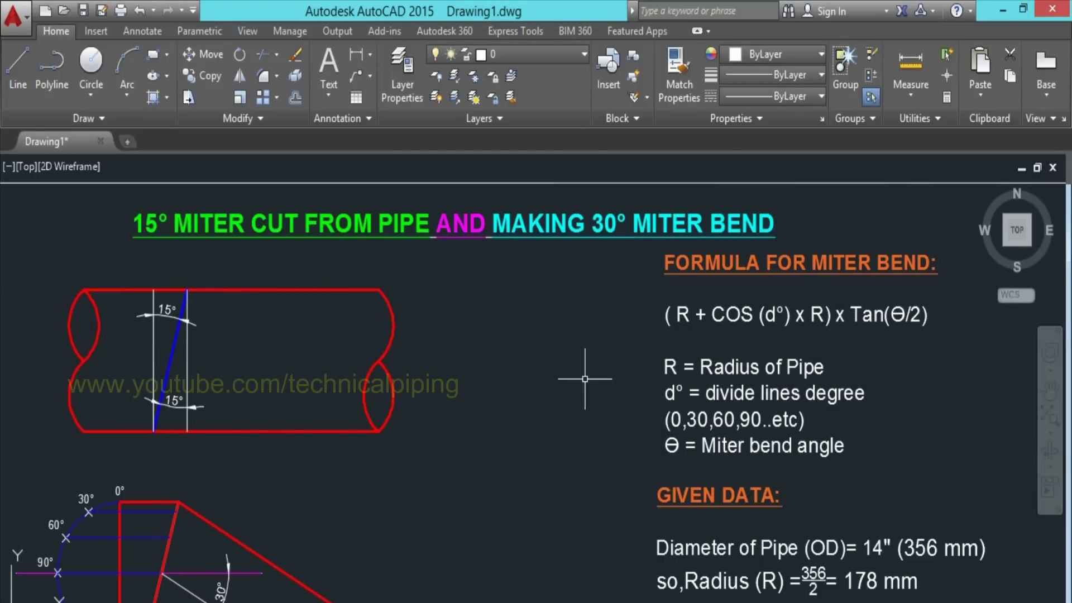
- Pan and zoom past the blue 15° miter line to the lower 30° miter drawing
{"action": "scroll", "coordinate": [497, 404], "scroll_direction": "up", "scroll_amount": 2}
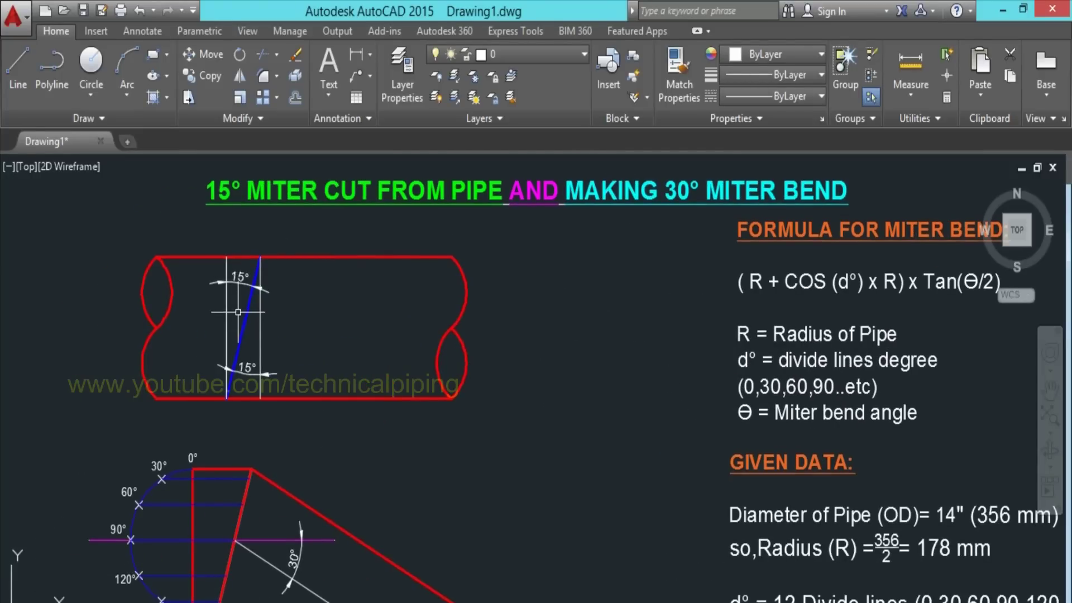
{"action": "scroll", "coordinate": [239, 311], "scroll_direction": "up", "scroll_amount": 3}
{"action": "mouse_move", "coordinate": [280, 328]}
{"action": "middle_mouse_down"}
{"action": "mouse_move", "coordinate": [586, 431]}
{"action": "mouse_move", "coordinate": [421, 313]}
{"action": "middle_mouse_up"}
{"action": "scroll", "coordinate": [427, 328], "scroll_direction": "down", "scroll_amount": 2}
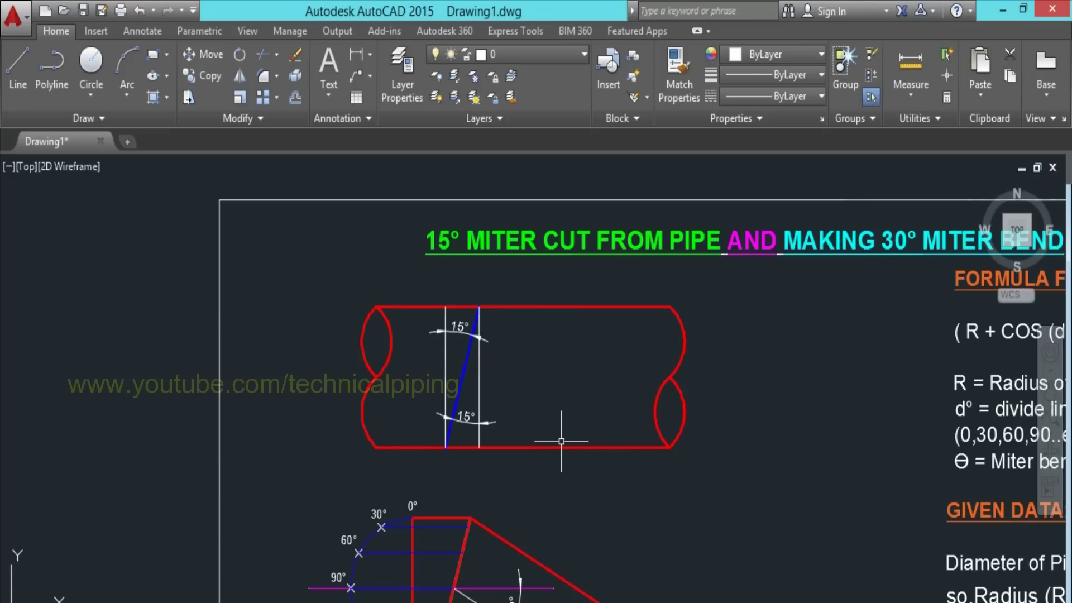
{"action": "scroll", "coordinate": [564, 440], "scroll_direction": "down", "scroll_amount": 1}
{"action": "middle_click_drag", "start_coordinate": [581, 487], "coordinate": [586, 376]}
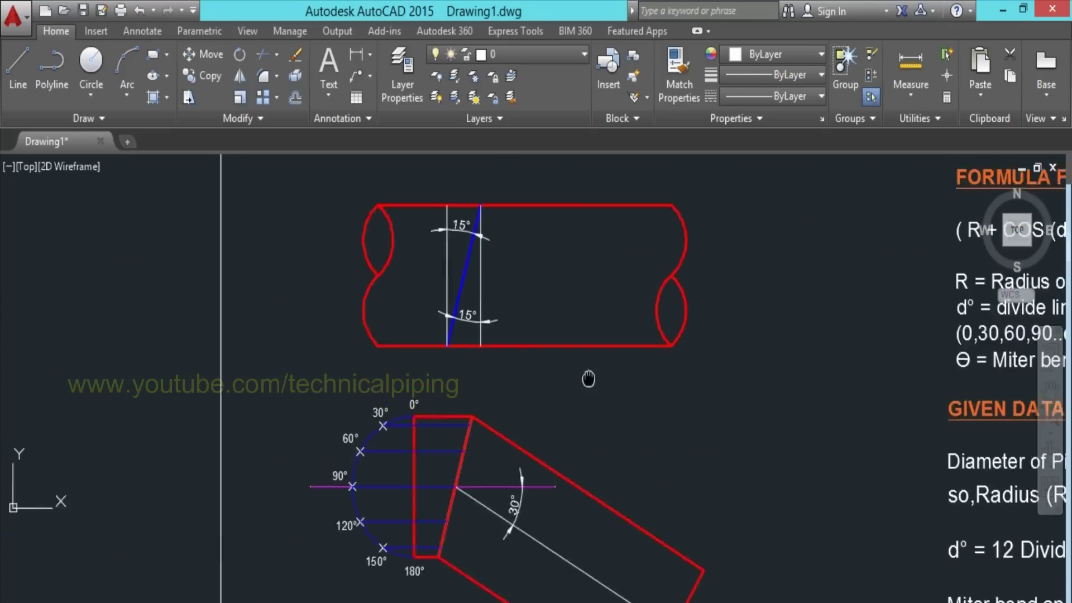
{"action": "scroll", "coordinate": [587, 376], "scroll_direction": "up", "scroll_amount": 4}
{"action": "mouse_move", "coordinate": [271, 311]}
{"action": "middle_mouse_down"}
{"action": "mouse_move", "coordinate": [586, 433]}
{"action": "mouse_move", "coordinate": [426, 315]}
{"action": "middle_mouse_up"}
{"action": "scroll", "coordinate": [426, 316], "scroll_direction": "down", "scroll_amount": 2}
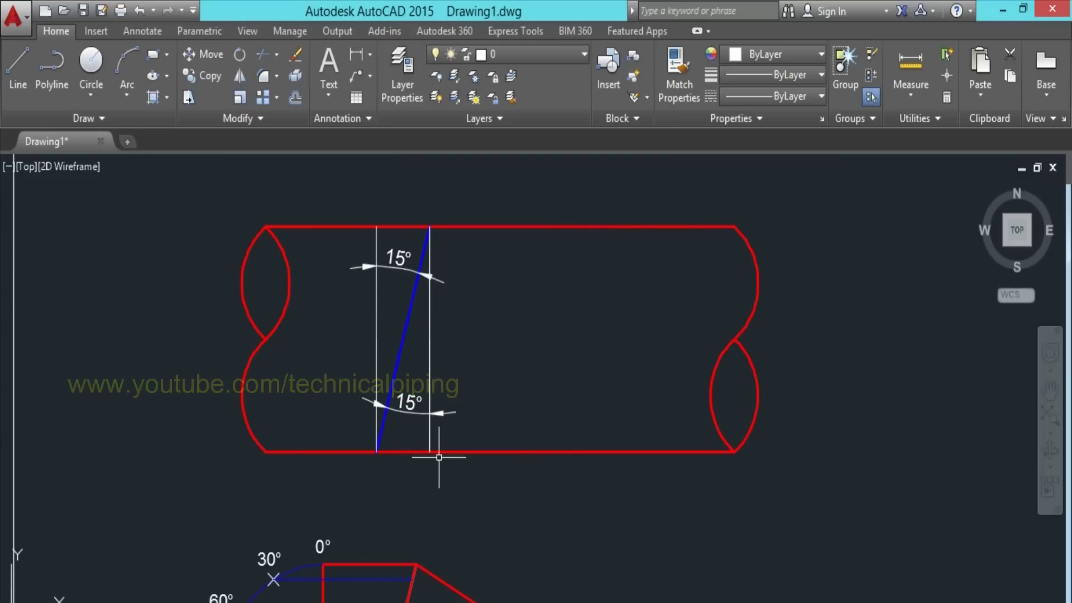
{"action": "middle_click_drag", "start_coordinate": [376, 410], "coordinate": [491, 268]}
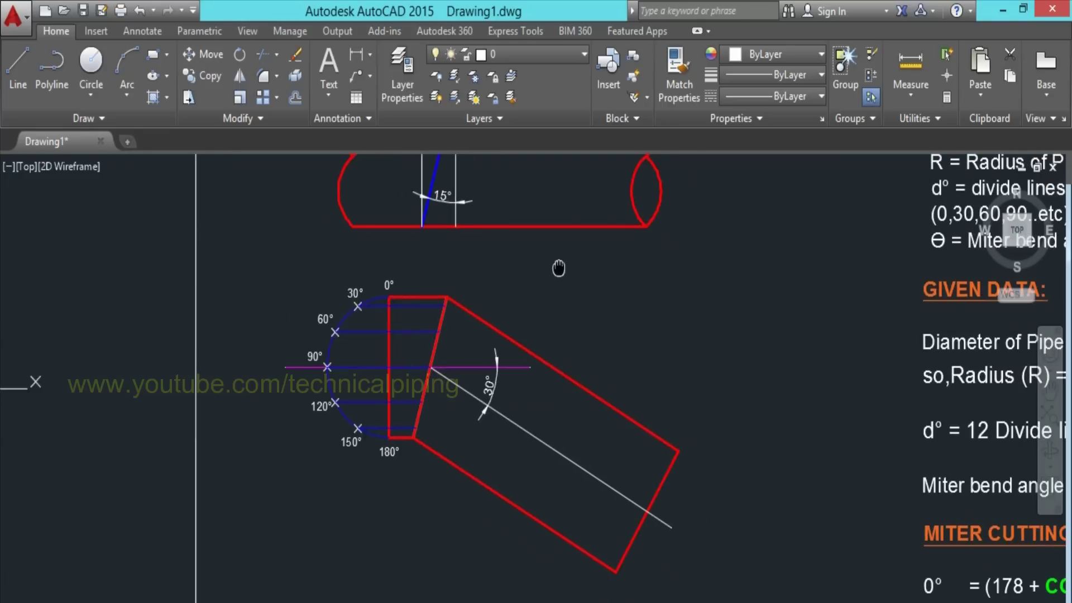
{"action": "scroll", "coordinate": [445, 383], "scroll_direction": "up", "scroll_amount": 3}
{"action": "middle_click_drag", "start_coordinate": [445, 384], "coordinate": [528, 396]}
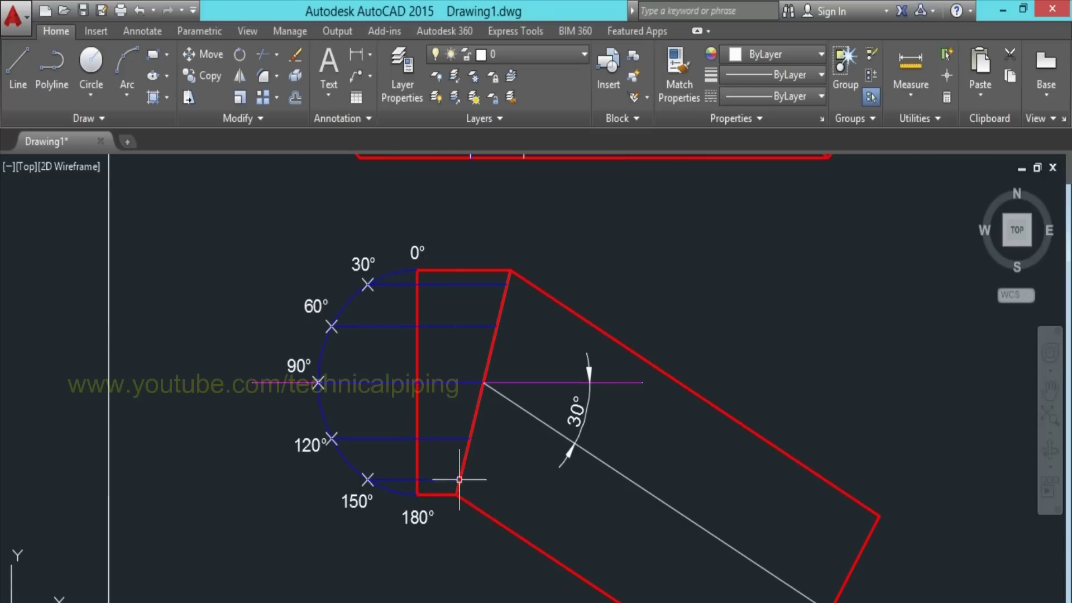
{"action": "scroll", "coordinate": [459, 479], "scroll_direction": "down", "scroll_amount": 3}
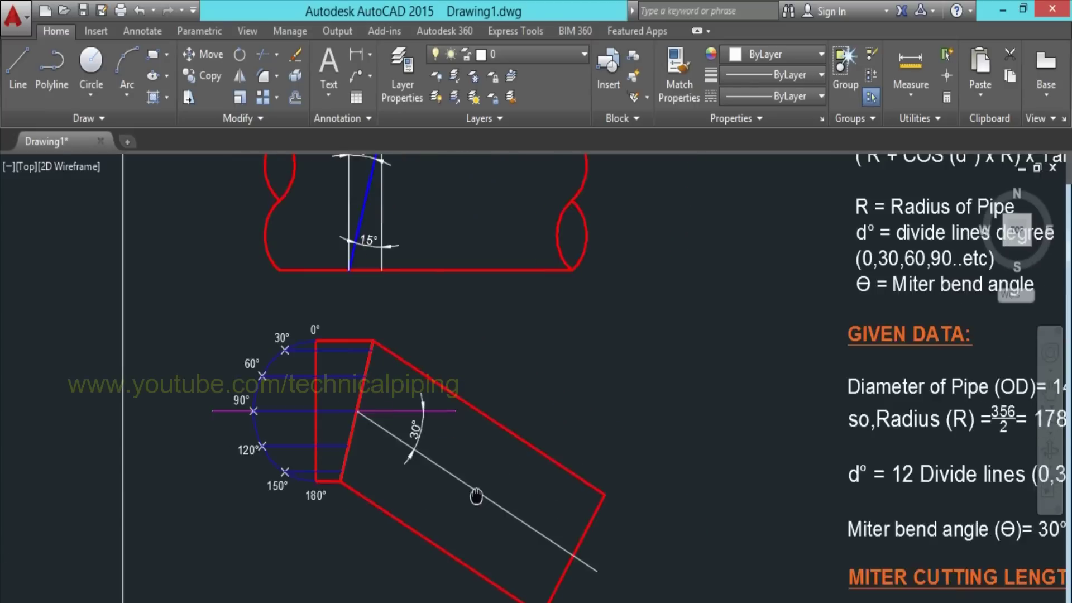
{"action": "scroll", "coordinate": [491, 268], "scroll_direction": "up", "scroll_amount": 3}
{"action": "middle_click_drag", "start_coordinate": [451, 385], "coordinate": [533, 397]}
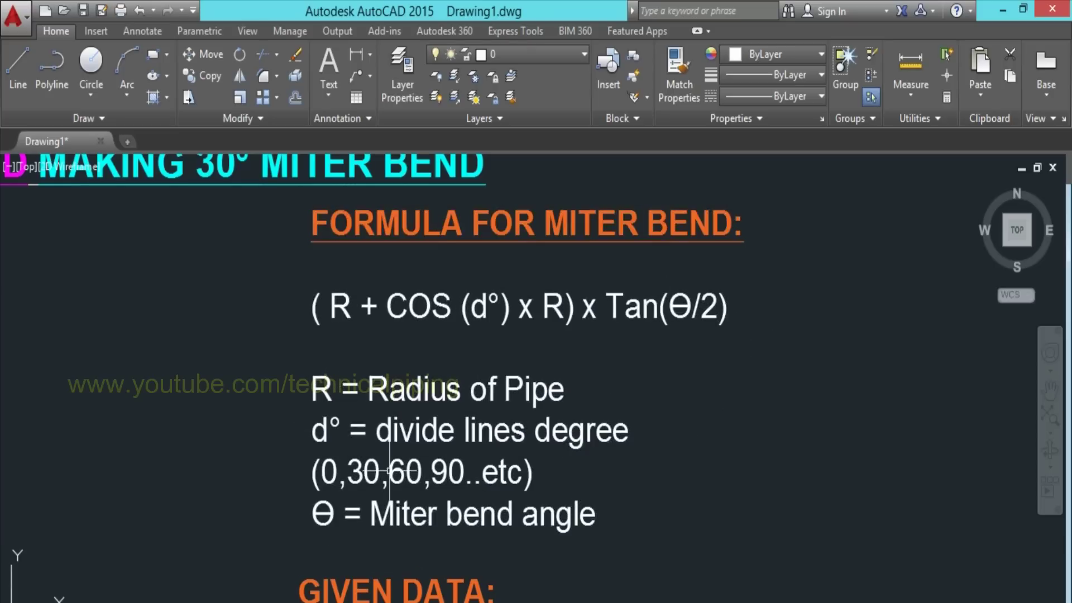
- Pan to the formula, Given Data text and the per-degree cutting-length rows
{"action": "scroll", "coordinate": [294, 465], "scroll_direction": "down", "scroll_amount": 3}
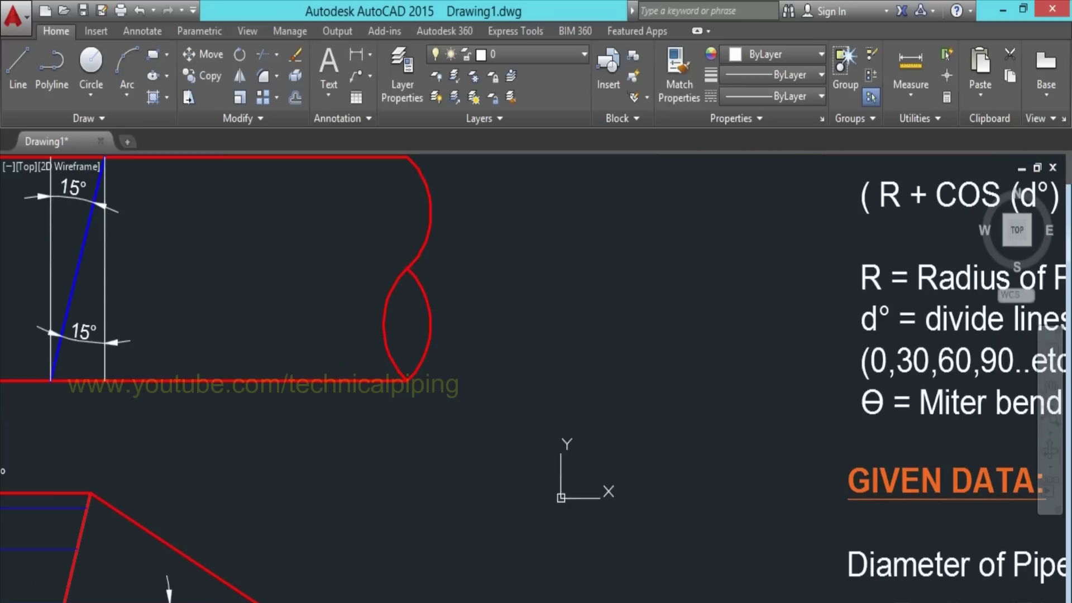
{"action": "middle_click_drag", "start_coordinate": [536, 354], "coordinate": [595, 354]}
{"action": "scroll", "coordinate": [595, 355], "scroll_direction": "up", "scroll_amount": 3}
{"action": "middle_click_drag", "start_coordinate": [336, 413], "coordinate": [411, 366]}
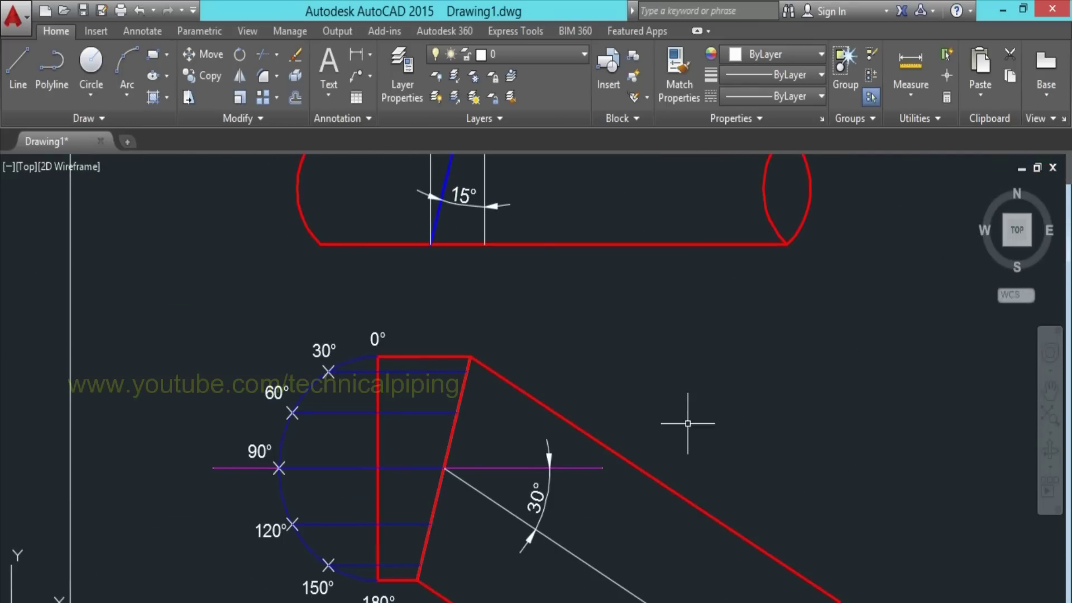
{"action": "middle_click_drag", "start_coordinate": [688, 423], "coordinate": [276, 491]}
{"action": "mouse_move", "coordinate": [633, 402]}
{"action": "middle_mouse_down"}
{"action": "mouse_move", "coordinate": [388, 469]}
{"action": "mouse_move", "coordinate": [286, 449]}
{"action": "middle_mouse_up"}
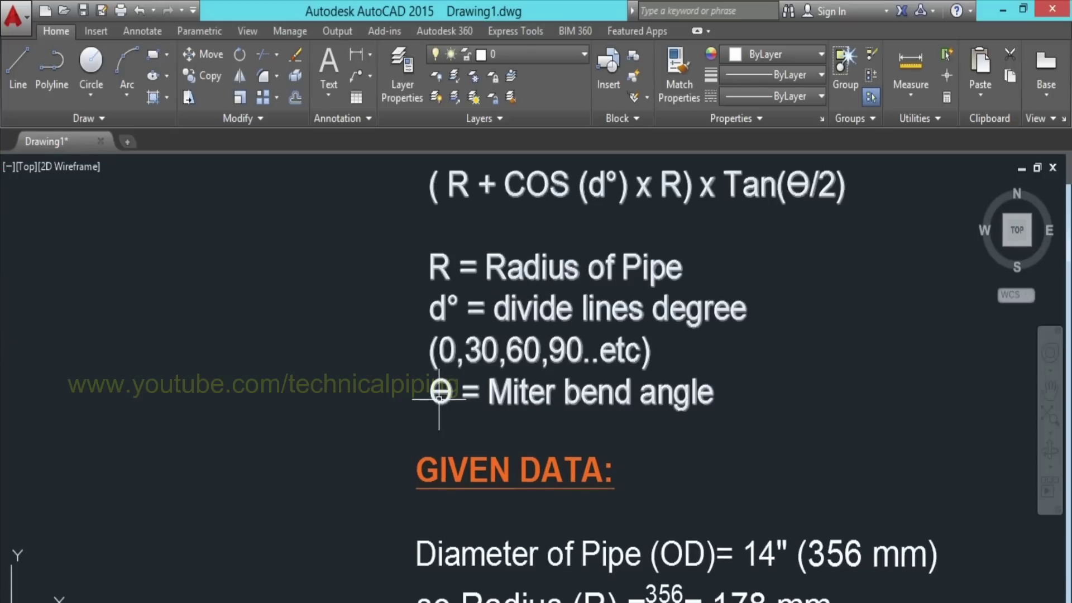
{"action": "scroll", "coordinate": [437, 405], "scroll_direction": "down", "scroll_amount": 5}
{"action": "scroll", "coordinate": [570, 364], "scroll_direction": "up", "scroll_amount": 2}
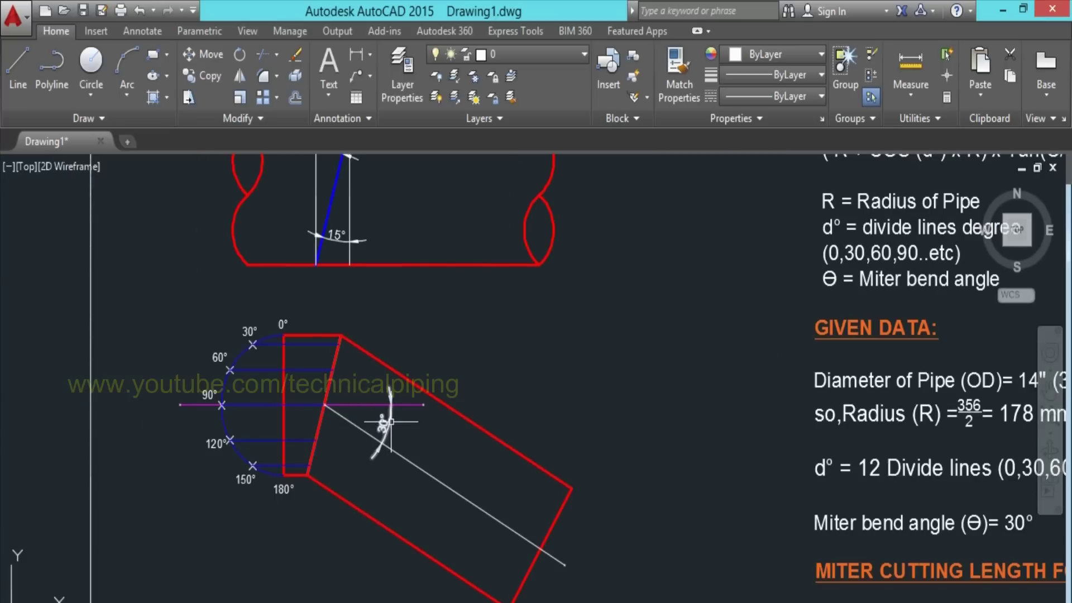
{"action": "mouse_move", "coordinate": [582, 383]}
{"action": "middle_mouse_down"}
{"action": "mouse_move", "coordinate": [291, 335]}
{"action": "mouse_move", "coordinate": [237, 412]}
{"action": "middle_mouse_up"}
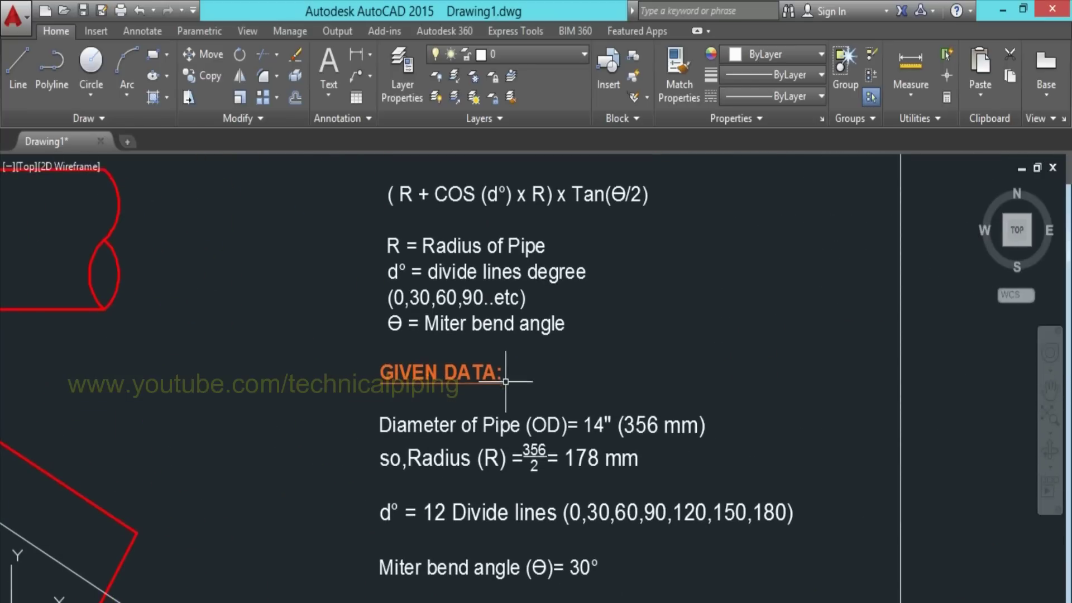
{"action": "mouse_move", "coordinate": [506, 382]}
{"action": "middle_mouse_down"}
{"action": "mouse_move", "coordinate": [510, 327]}
{"action": "mouse_move", "coordinate": [471, 249]}
{"action": "middle_mouse_up"}
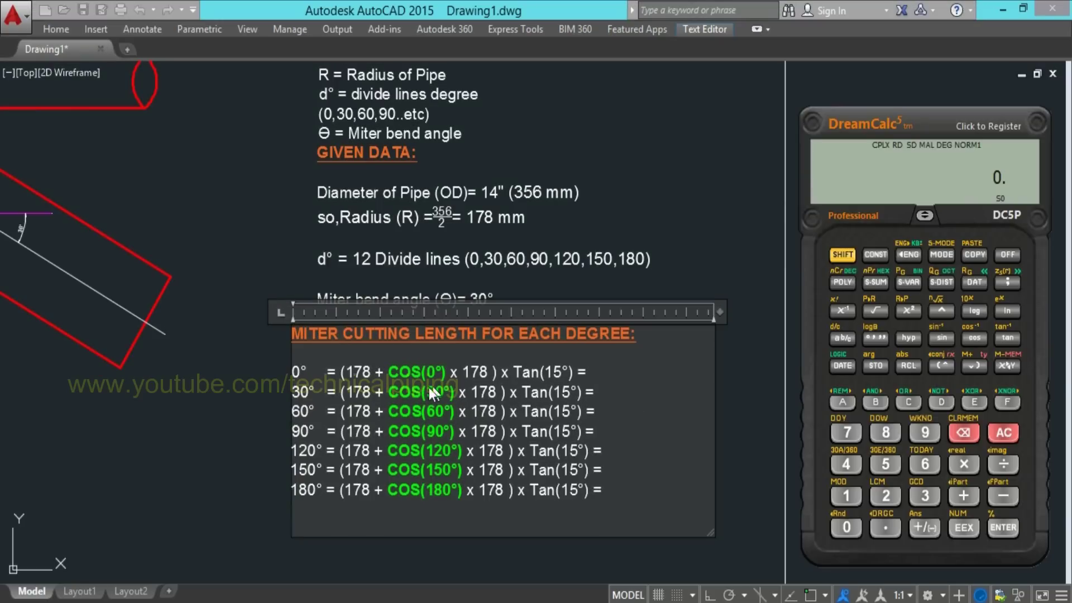
- Evaluate (178+cos0×178)×tan15 in DreamCalc and record 95 mm in the 0° row
{"action": "left_click", "coordinate": [299, 378]}
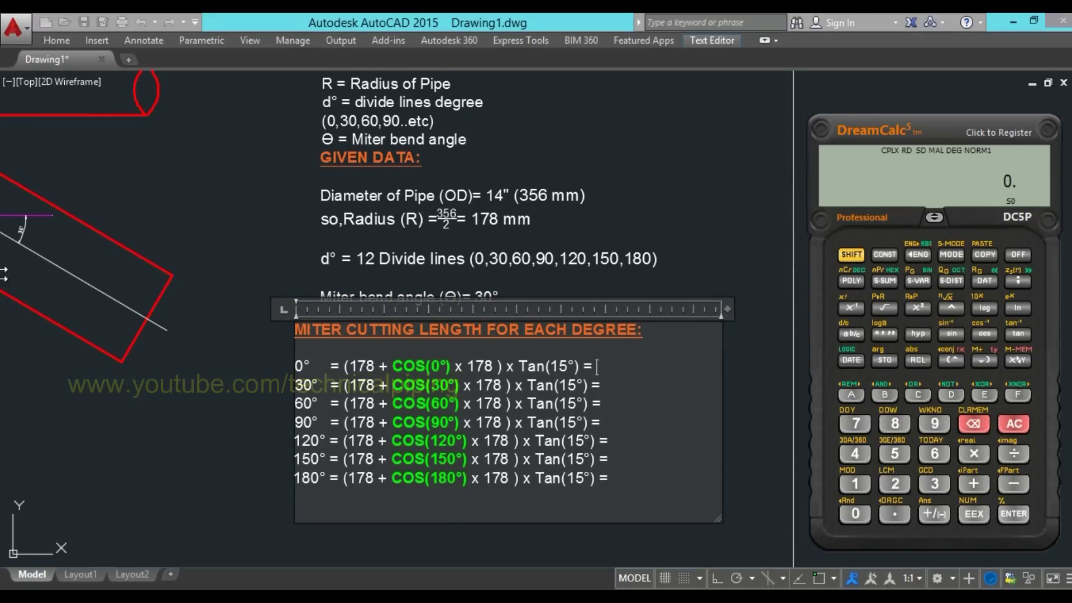
{"action": "type", "text": "(178 + "}
{"action": "type", "text": "cos"}
{"action": "left_click", "coordinate": [974, 453]}
{"action": "left_click", "coordinate": [855, 483]}
{"action": "left_click", "coordinate": [856, 423]}
{"action": "left_click", "coordinate": [895, 423]}
{"action": "left_click", "coordinate": [984, 360]}
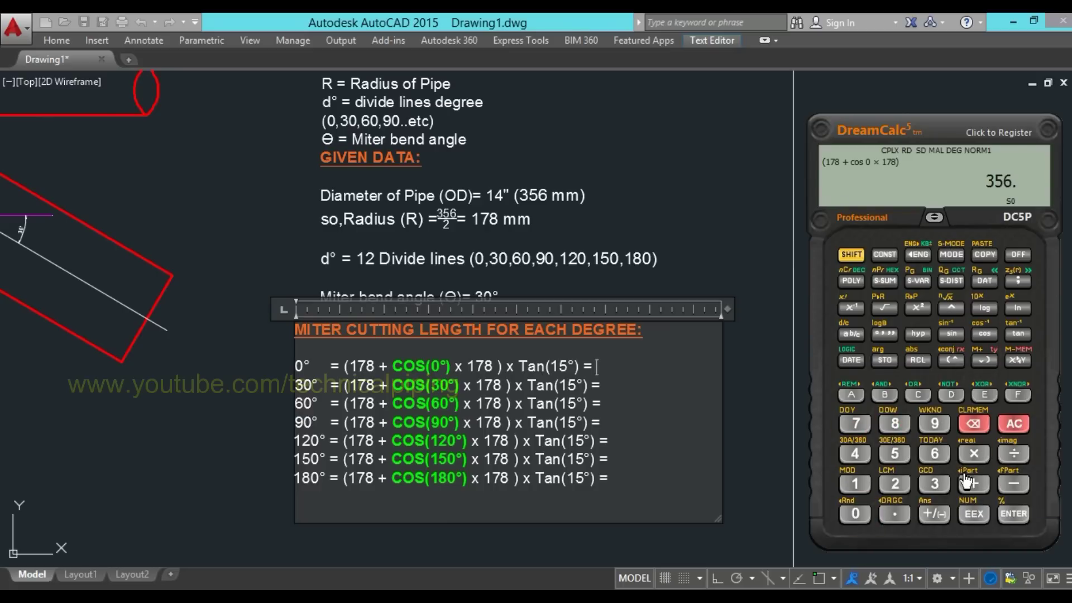
{"action": "left_click", "coordinate": [974, 453]}
{"action": "left_click", "coordinate": [1018, 333]}
{"action": "left_click", "coordinate": [855, 484]}
{"action": "left_click", "coordinate": [897, 453]}
{"action": "left_click", "coordinate": [1014, 514]}
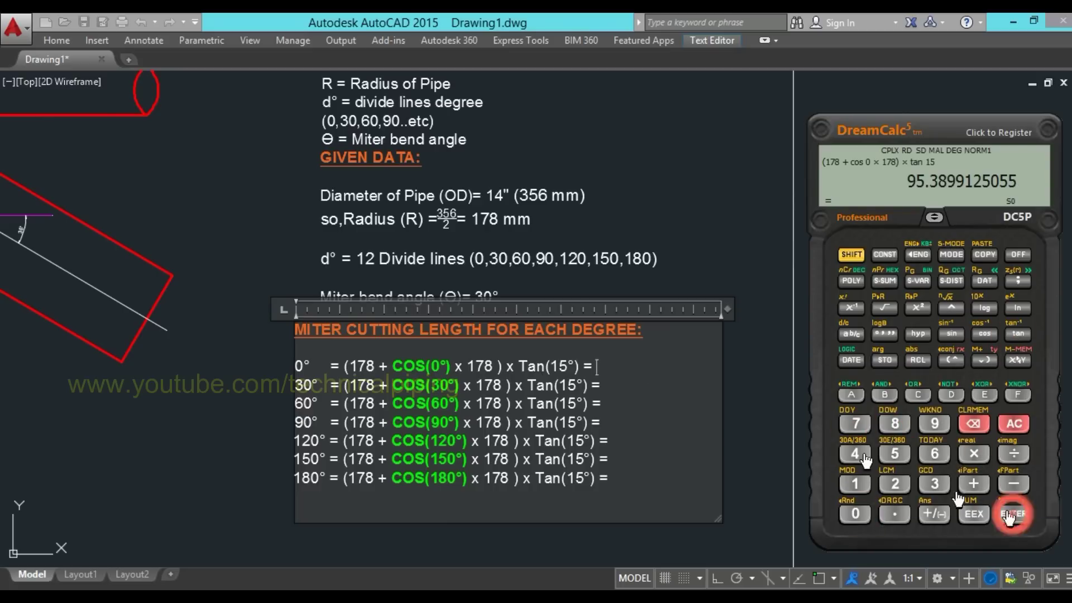
{"action": "left_click", "coordinate": [597, 363]}
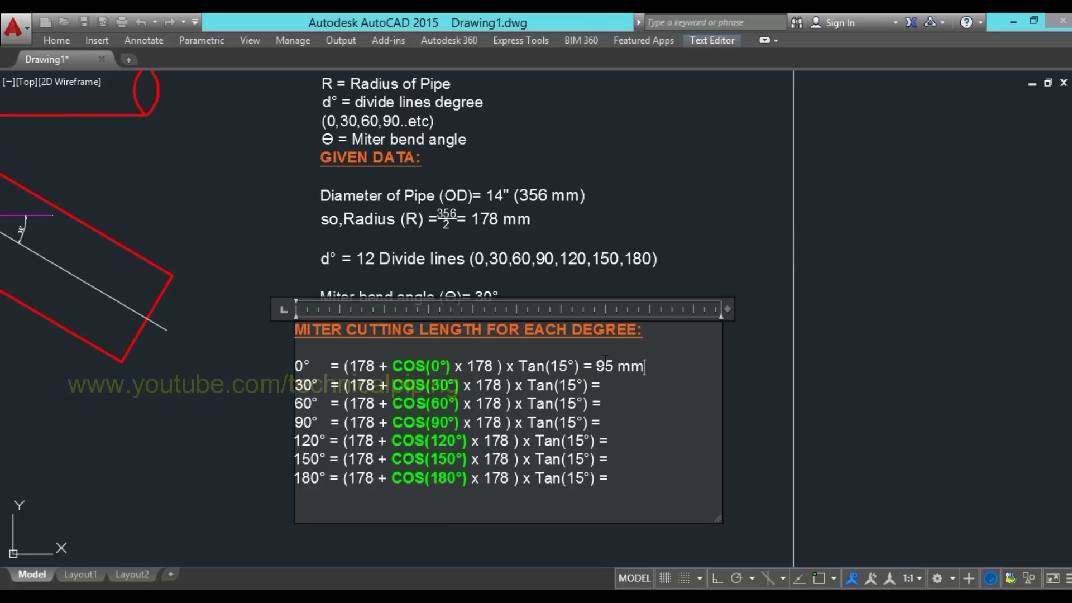
- Clear DreamCalc and start the 30° expression with (178 + cos30
{"action": "key", "text": "alt+Tab"}
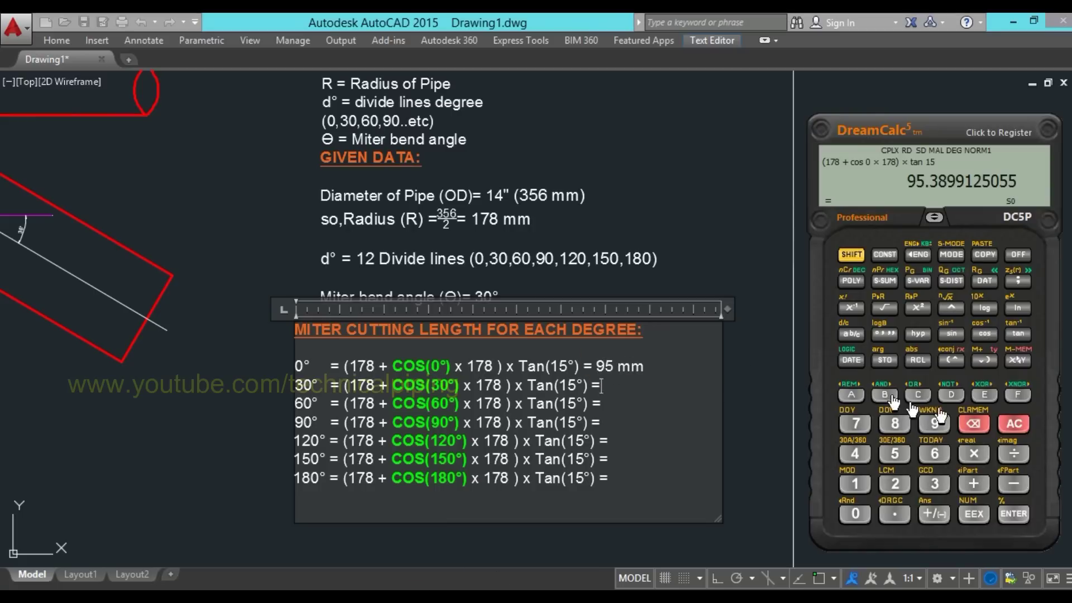
{"action": "left_click", "coordinate": [1014, 424]}
{"action": "left_click", "coordinate": [952, 360]}
{"action": "left_click", "coordinate": [855, 423]}
{"action": "left_click", "coordinate": [896, 423]}
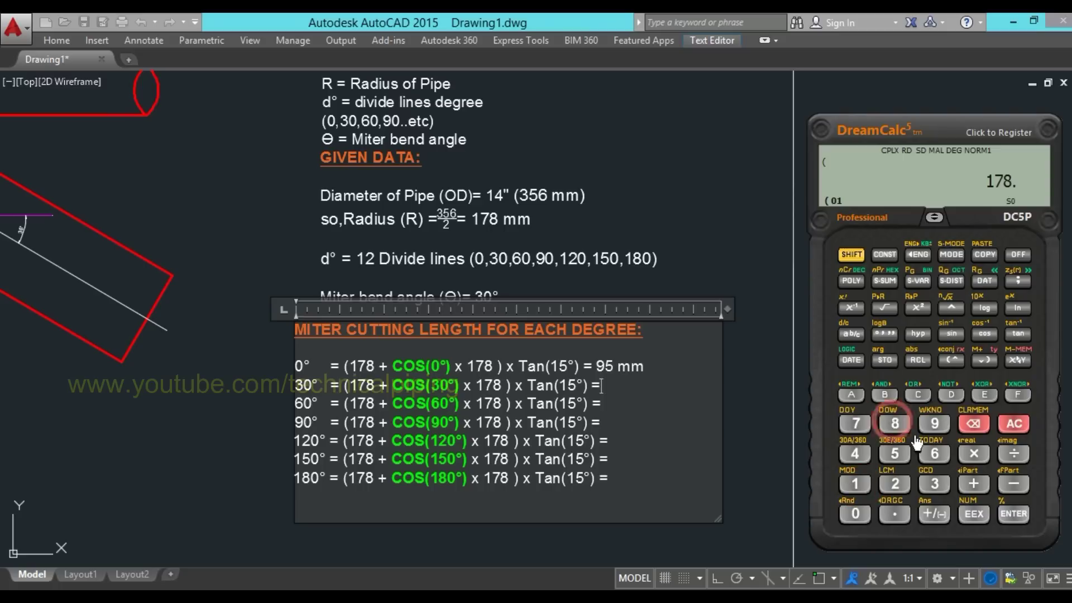
{"action": "left_click", "coordinate": [974, 483]}
{"action": "left_click", "coordinate": [985, 333]}
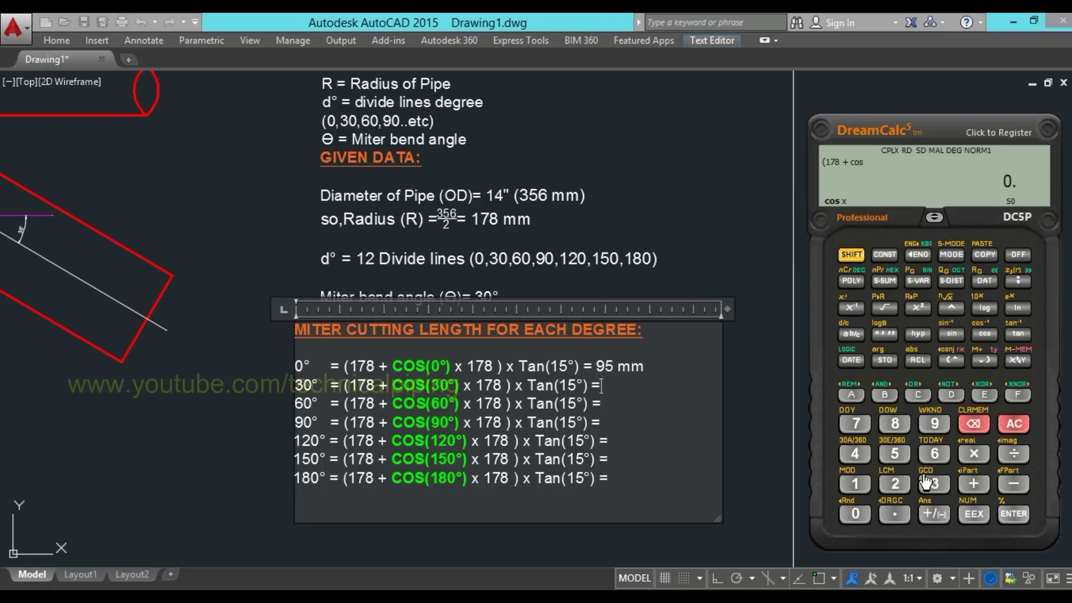
{"action": "left_click", "coordinate": [934, 484]}
{"action": "left_click", "coordinate": [855, 514]}
- Finish ×178)×tan15, evaluate the 30° cutting length and return to its table row
{"action": "left_click", "coordinate": [974, 454]}
{"action": "left_click", "coordinate": [855, 484]}
{"action": "left_click", "coordinate": [855, 423]}
{"action": "left_click", "coordinate": [895, 423]}
{"action": "left_click", "coordinate": [985, 360]}
{"action": "left_click", "coordinate": [1014, 334]}
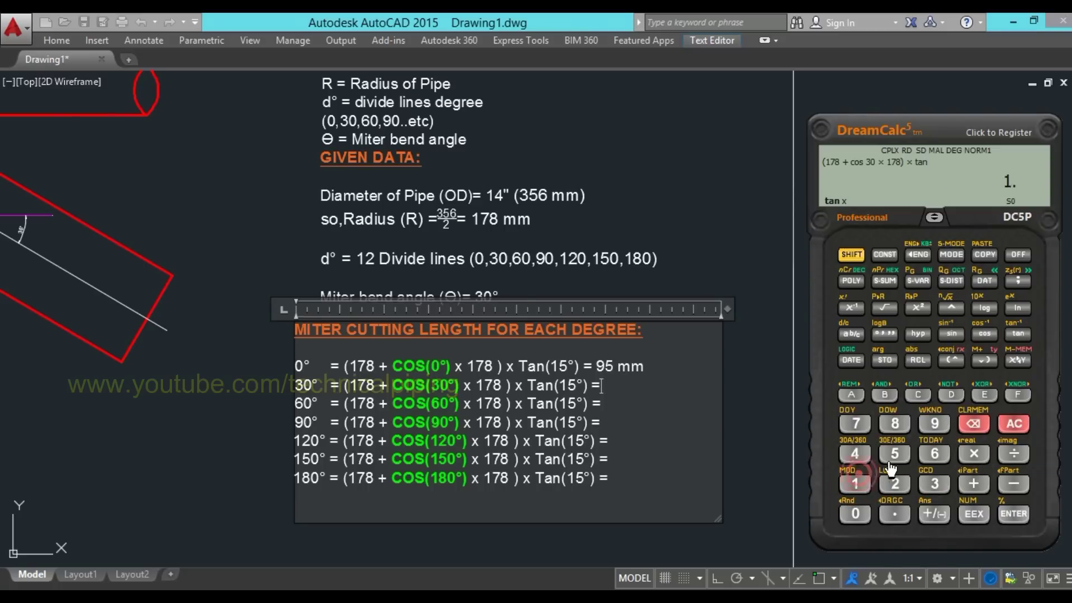
{"action": "left_click", "coordinate": [855, 484]}
{"action": "left_click", "coordinate": [895, 453]}
{"action": "left_click", "coordinate": [1014, 514]}
{"action": "left_click", "coordinate": [603, 382]}
- Finish the 30° entry and start the 60° expression (178 + cos 60 × 178) in DreamCalc
{"action": "type", "text": "89"}
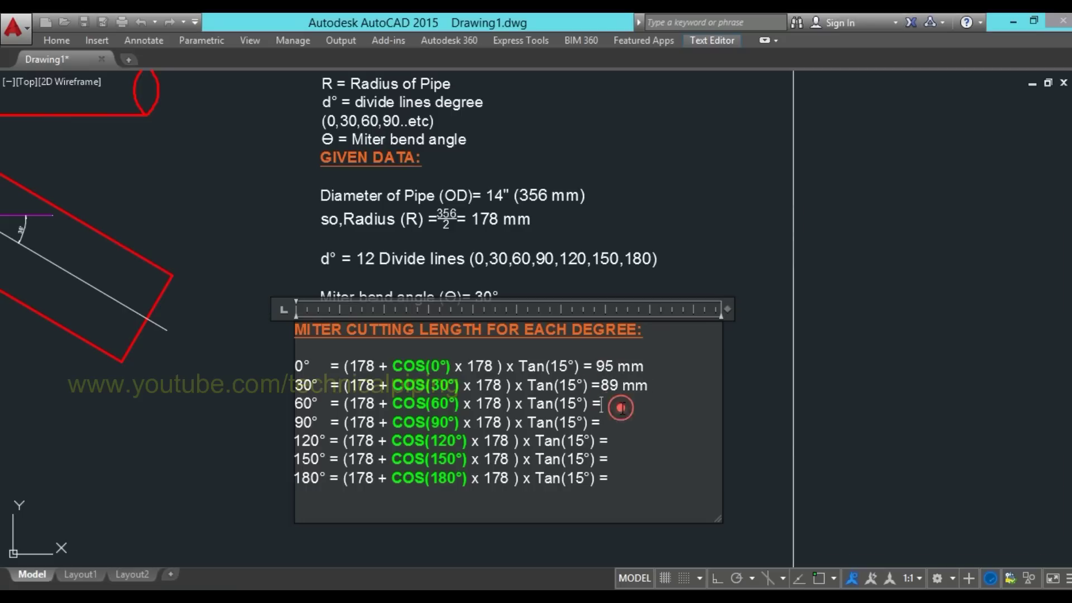
{"action": "key", "text": "alt+Tab"}
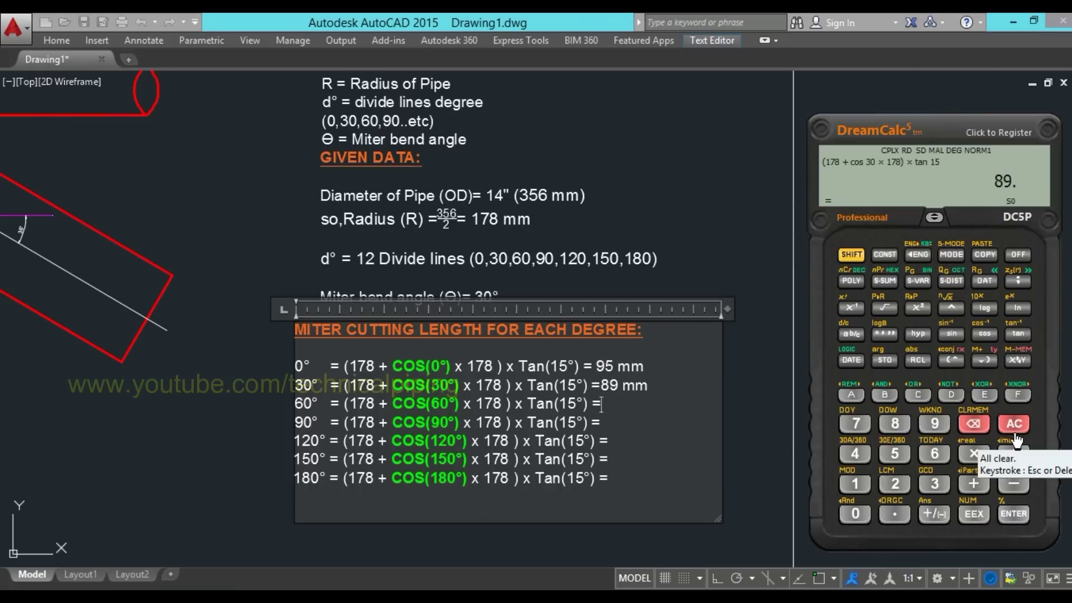
{"action": "left_click", "coordinate": [1015, 424]}
{"action": "type", "text": "("}
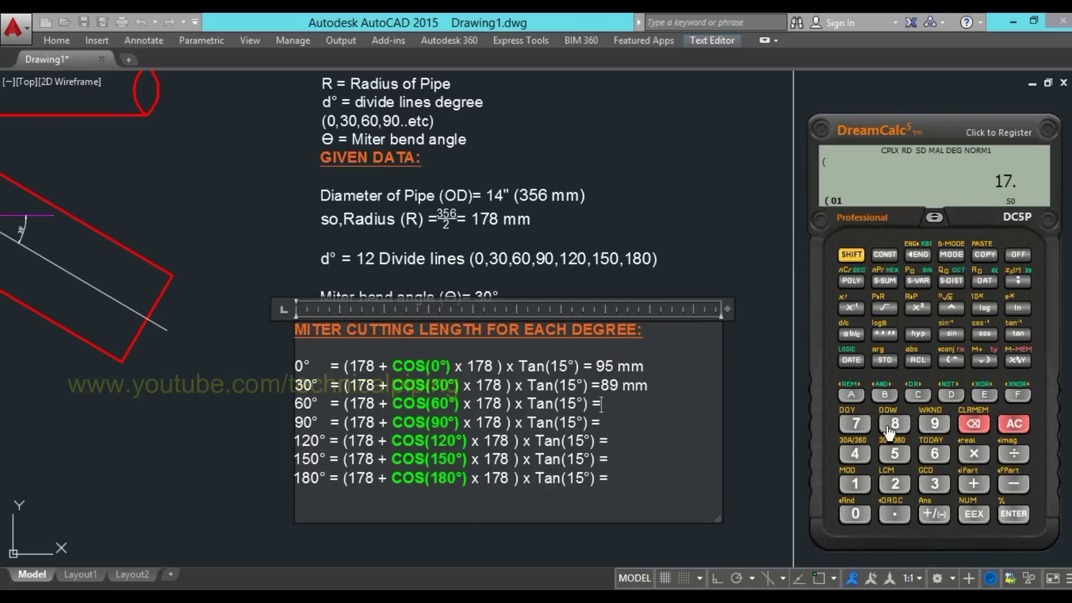
{"action": "type", "text": "178 +"}
{"action": "left_click", "coordinate": [984, 333]}
{"action": "left_click", "coordinate": [934, 454]}
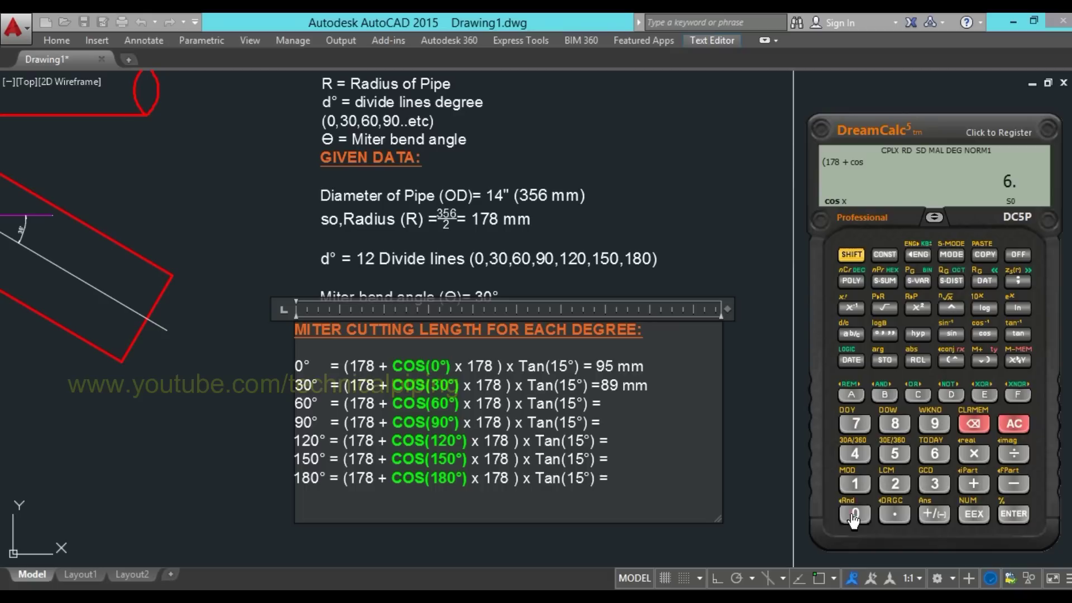
{"action": "left_click", "coordinate": [974, 450]}
{"action": "left_click", "coordinate": [902, 424]}
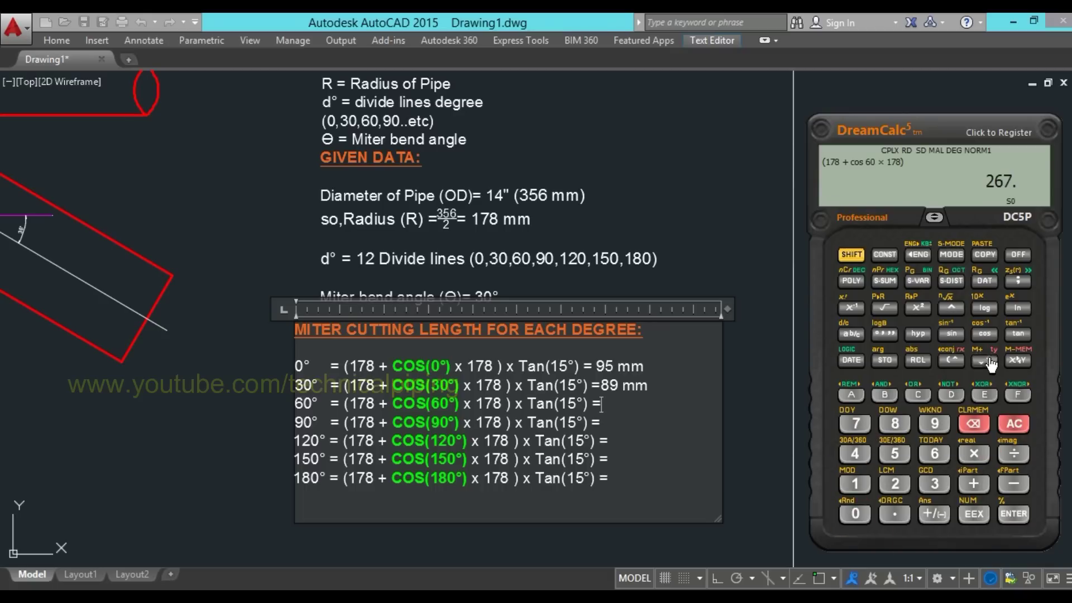
- Multiply by tan 15 to get the 60° cutting length of 72 mm and place it in the table
{"action": "left_click", "coordinate": [975, 454]}
{"action": "left_click", "coordinate": [1018, 333]}
{"action": "left_click", "coordinate": [855, 453]}
{"action": "left_click", "coordinate": [980, 428]}
{"action": "left_click", "coordinate": [855, 484]}
{"action": "left_click", "coordinate": [895, 454]}
{"action": "left_click", "coordinate": [1014, 514]}
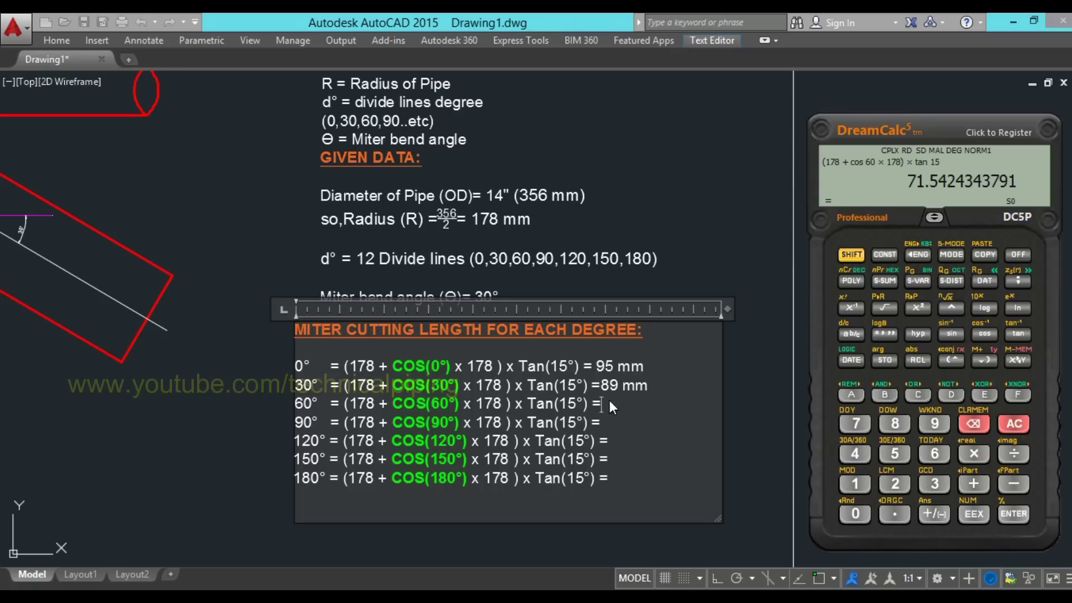
{"action": "left_click", "coordinate": [619, 401]}
{"action": "type", "text": "72 mm"}
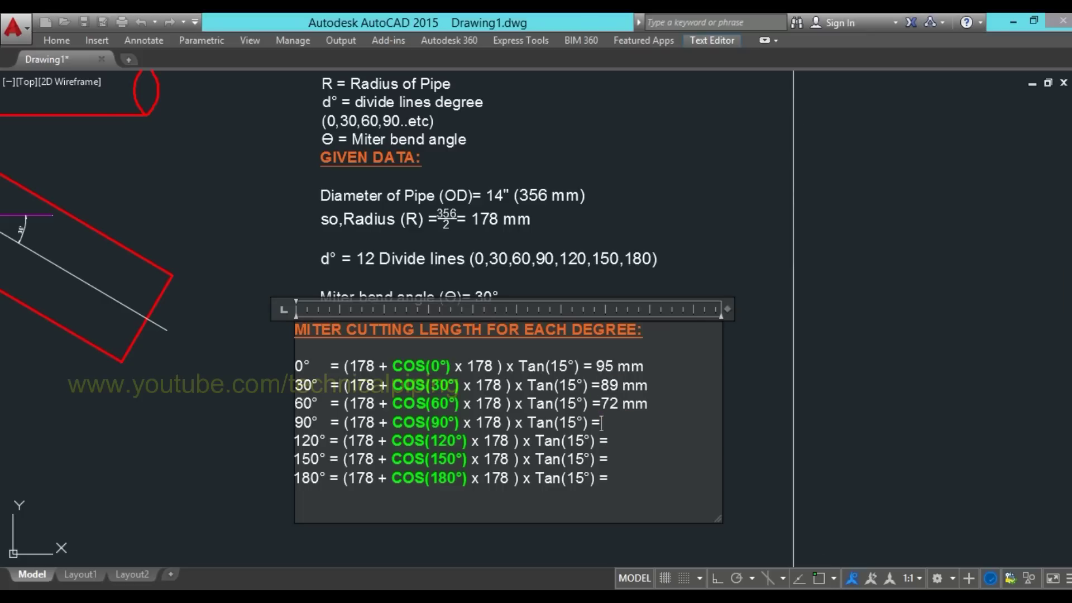
- Enter the 90° expression (178 + cos 90 × 178) in DreamCalc
{"action": "key", "text": "alt+Tab"}
{"action": "left_click", "coordinate": [1014, 423]}
{"action": "left_click", "coordinate": [951, 359]}
{"action": "left_click", "coordinate": [855, 483]}
{"action": "left_click", "coordinate": [858, 422]}
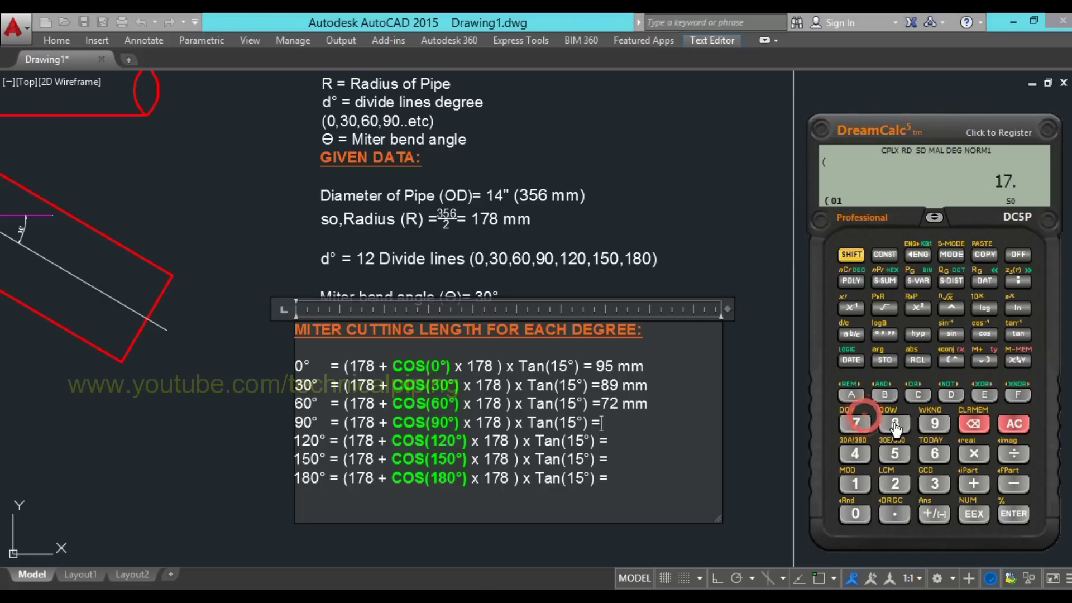
{"action": "left_click", "coordinate": [896, 425]}
{"action": "left_click", "coordinate": [973, 483]}
{"action": "left_click", "coordinate": [985, 334]}
{"action": "left_click", "coordinate": [934, 424]}
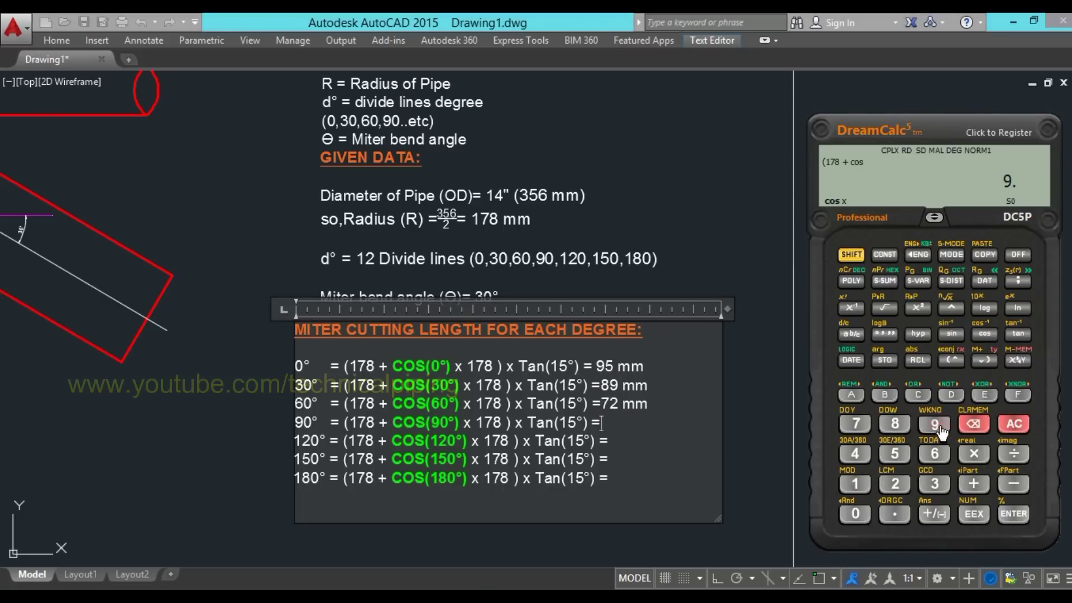
{"action": "left_click", "coordinate": [974, 453]}
{"action": "left_click", "coordinate": [855, 484]}
{"action": "left_click", "coordinate": [855, 424]}
{"action": "left_click", "coordinate": [896, 424]}
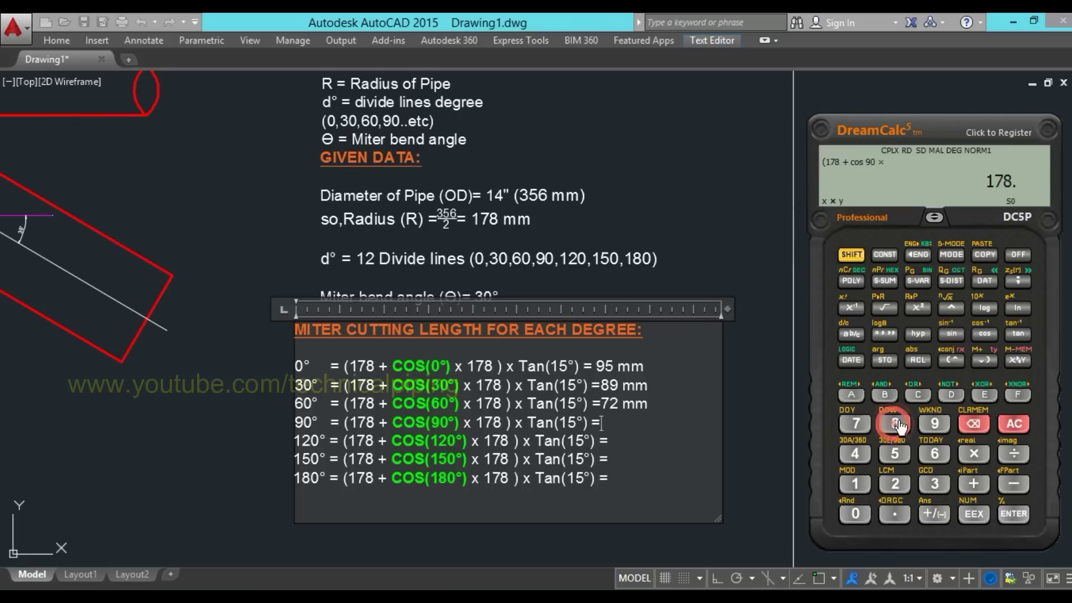
{"action": "left_click", "coordinate": [984, 360]}
{"action": "left_click", "coordinate": [975, 454]}
- Multiply by tan 15 and enter 48 on the 90° row
{"action": "left_click", "coordinate": [1018, 333]}
{"action": "left_click", "coordinate": [855, 483]}
{"action": "left_click", "coordinate": [896, 454]}
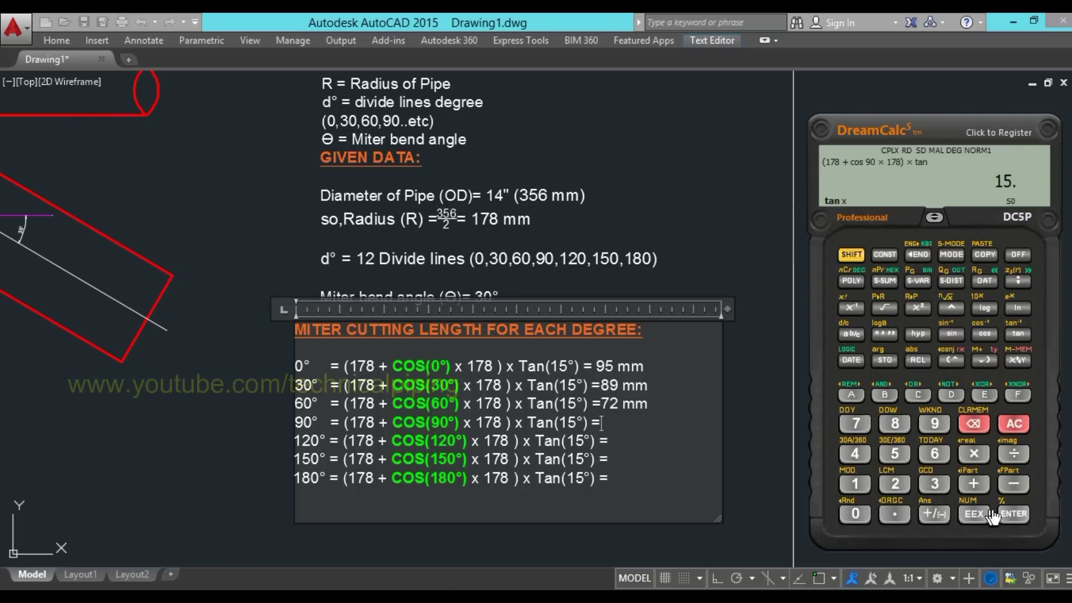
{"action": "left_click", "coordinate": [1014, 514]}
{"action": "left_click", "coordinate": [627, 422]}
{"action": "type", "text": "48"}
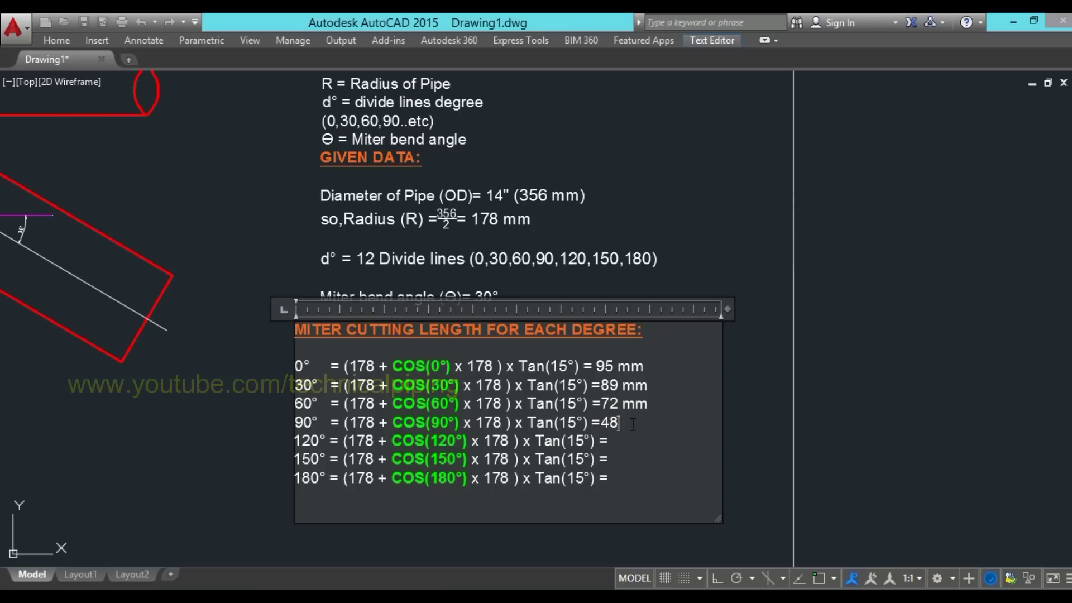
- Enter the 120° expression (178 + cos 120 × 178) in DreamCalc
{"action": "key", "text": "alt+Tab"}
{"action": "left_click", "coordinate": [1013, 424]}
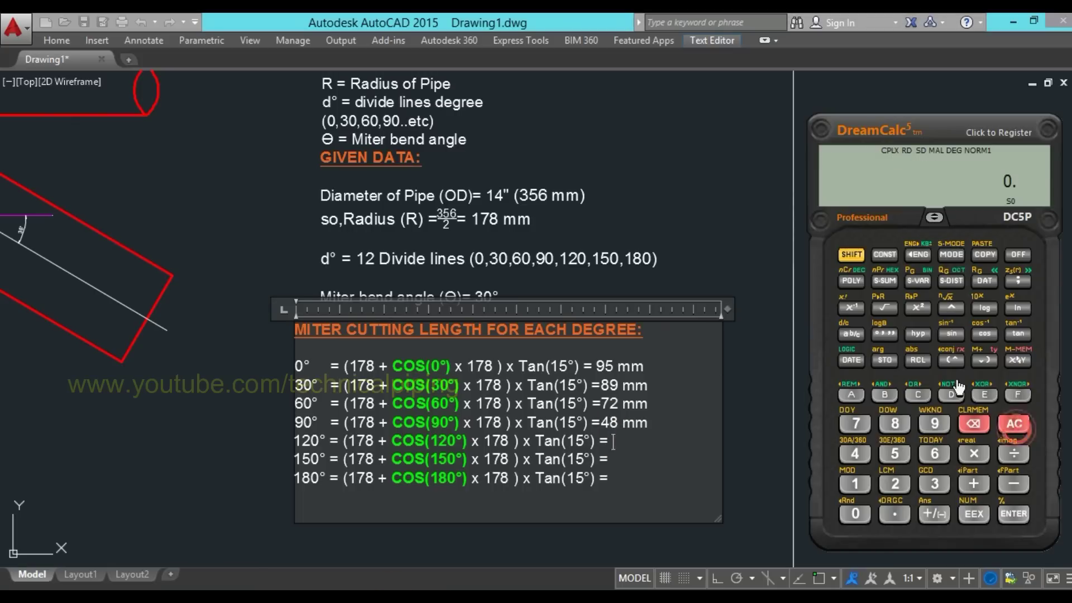
{"action": "left_click", "coordinate": [951, 360]}
{"action": "left_click", "coordinate": [854, 483]}
{"action": "left_click", "coordinate": [855, 423]}
{"action": "left_click", "coordinate": [974, 484]}
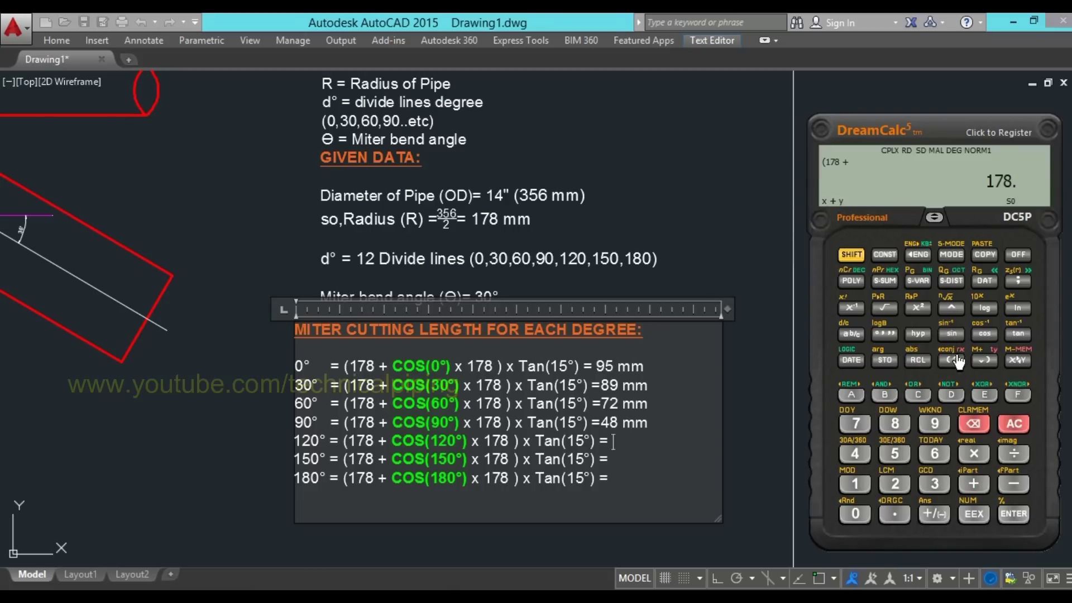
{"action": "left_click", "coordinate": [985, 334]}
{"action": "left_click", "coordinate": [855, 484]}
{"action": "left_click", "coordinate": [895, 483]}
{"action": "left_click", "coordinate": [855, 513]}
{"action": "left_click", "coordinate": [972, 454]}
{"action": "left_click", "coordinate": [855, 483]}
{"action": "left_click", "coordinate": [855, 423]}
{"action": "left_click", "coordinate": [895, 423]}
{"action": "left_click", "coordinate": [984, 359]}
- Multiply by tan 15 to get 24 mm and place it on the 120° row
{"action": "left_click", "coordinate": [981, 457]}
{"action": "left_click", "coordinate": [1018, 333]}
{"action": "left_click", "coordinate": [855, 483]}
{"action": "left_click", "coordinate": [895, 454]}
{"action": "left_click", "coordinate": [1014, 513]}
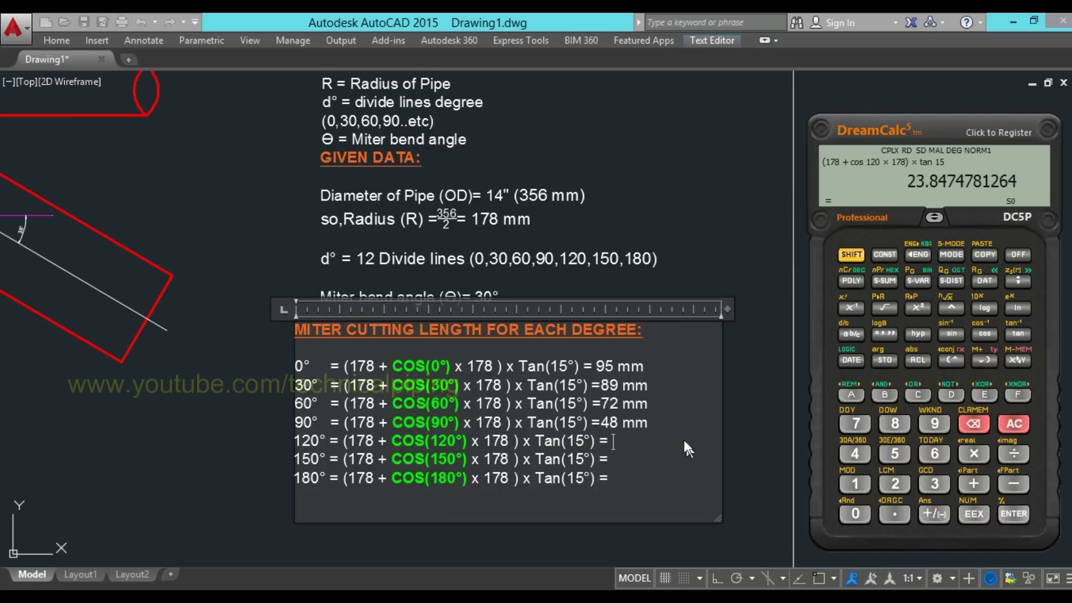
{"action": "left_click", "coordinate": [623, 442]}
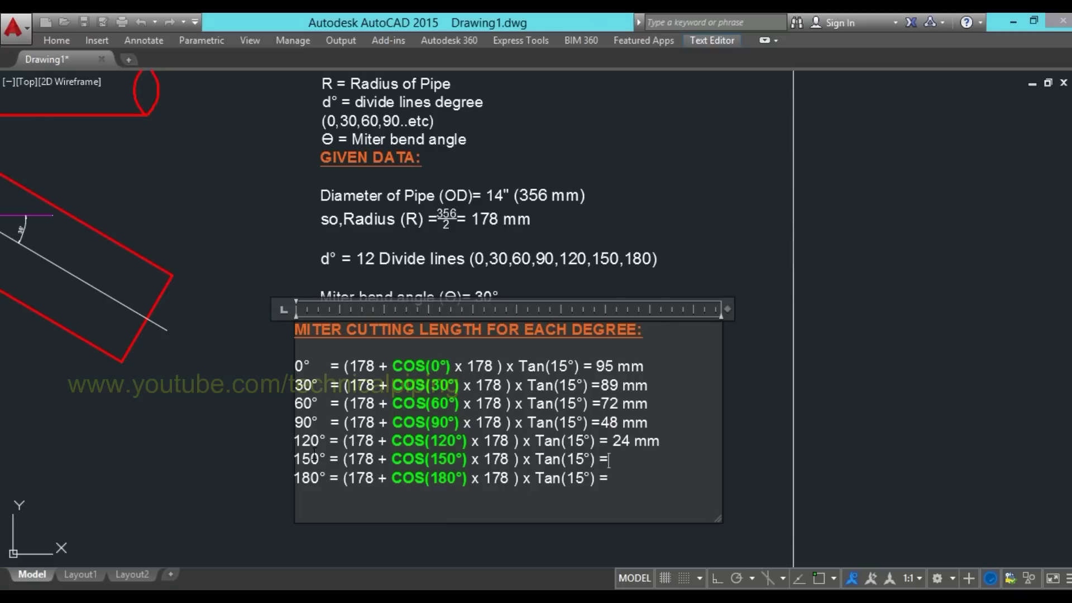
- Enter the 150° expression (178 + cos 150 × 178) in DreamCalc
{"action": "key", "text": "alt+Tab"}
{"action": "left_click", "coordinate": [1014, 423]}
{"action": "left_click", "coordinate": [951, 360]}
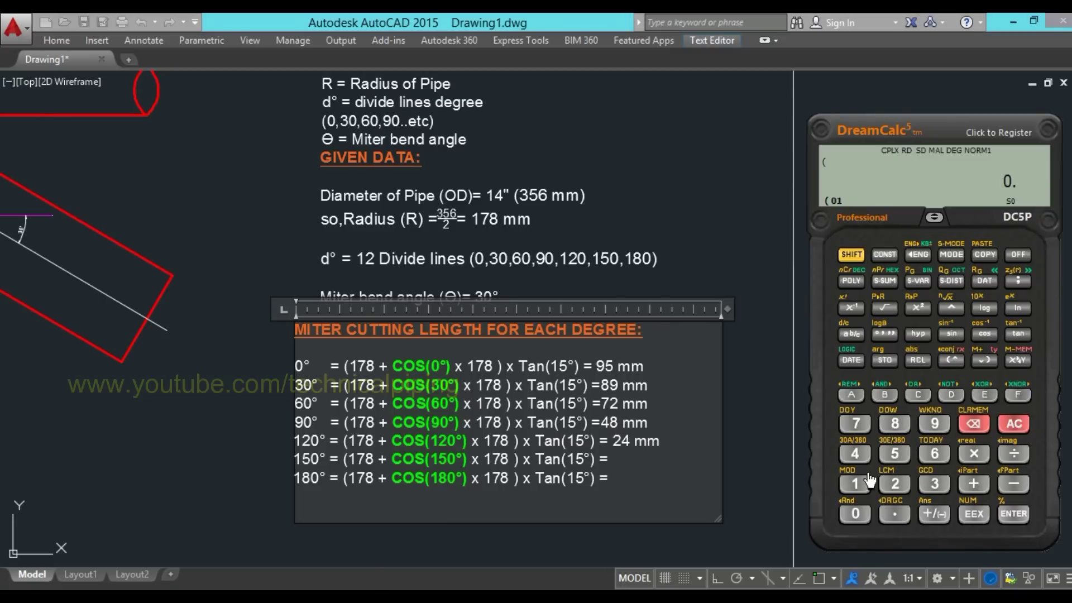
{"action": "left_click", "coordinate": [855, 425]}
{"action": "left_click", "coordinate": [895, 423]}
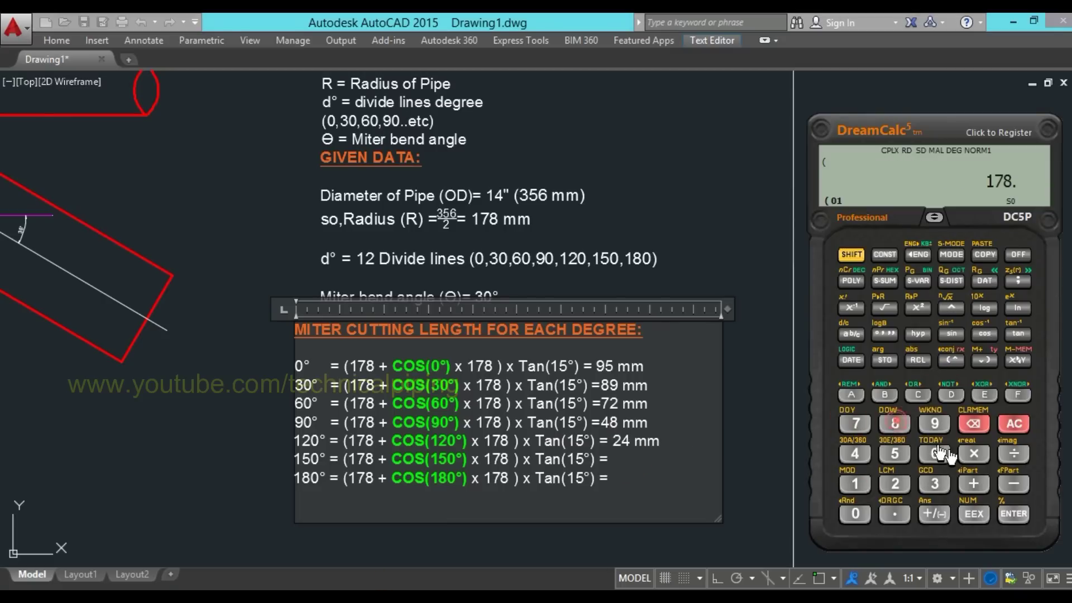
{"action": "left_click", "coordinate": [985, 334]}
{"action": "left_click", "coordinate": [855, 484]}
{"action": "left_click", "coordinate": [895, 454]}
{"action": "left_click", "coordinate": [855, 513]}
{"action": "left_click", "coordinate": [973, 457]}
{"action": "left_click", "coordinate": [855, 483]}
{"action": "left_click", "coordinate": [848, 431]}
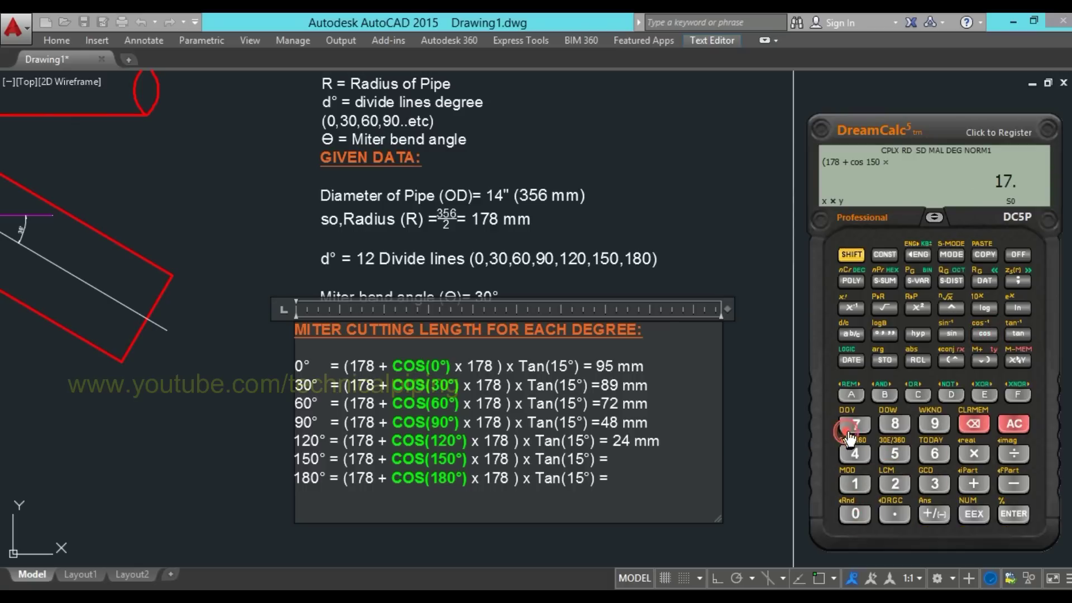
{"action": "left_click", "coordinate": [896, 424]}
- Multiply by tan 15 and enter 6 on the 150° row
{"action": "left_click", "coordinate": [982, 362]}
{"action": "left_click", "coordinate": [974, 454]}
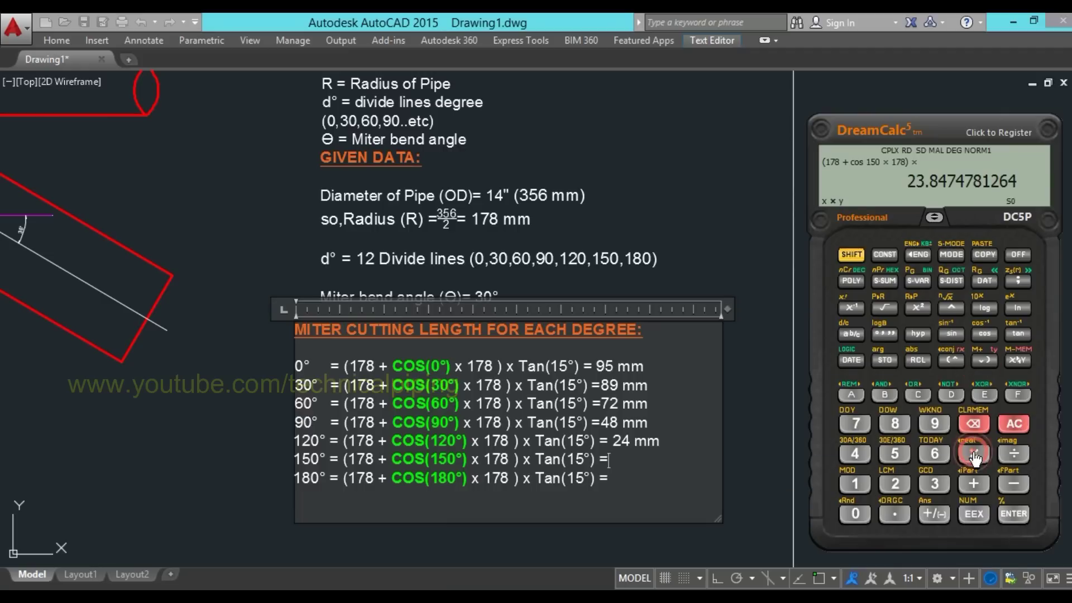
{"action": "left_click", "coordinate": [1019, 334]}
{"action": "left_click", "coordinate": [855, 484]}
{"action": "left_click", "coordinate": [894, 453]}
{"action": "left_click", "coordinate": [1014, 514]}
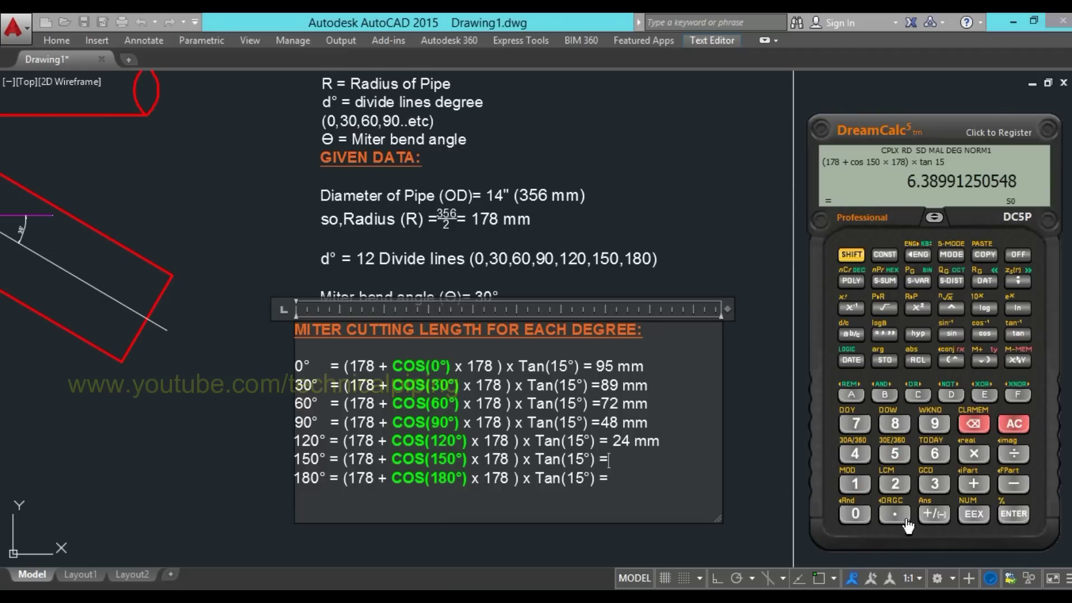
{"action": "left_click", "coordinate": [615, 457]}
{"action": "type", "text": "6"}
- Enter the 180° expression (178 + cos 180 × 178) in DreamCalc
{"action": "left_click", "coordinate": [610, 479]}
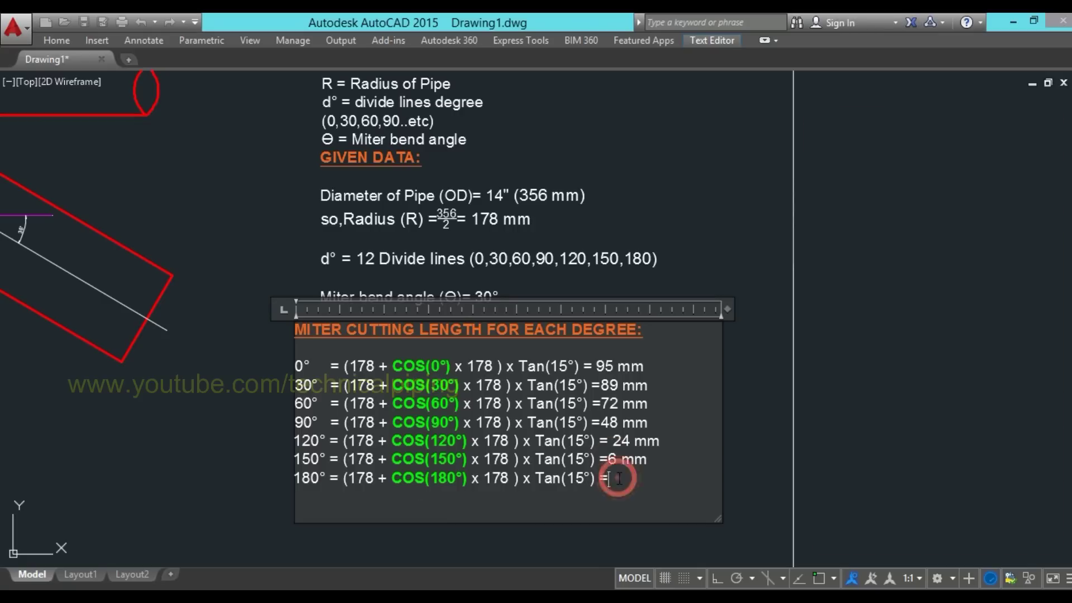
{"action": "left_click", "coordinate": [1015, 423]}
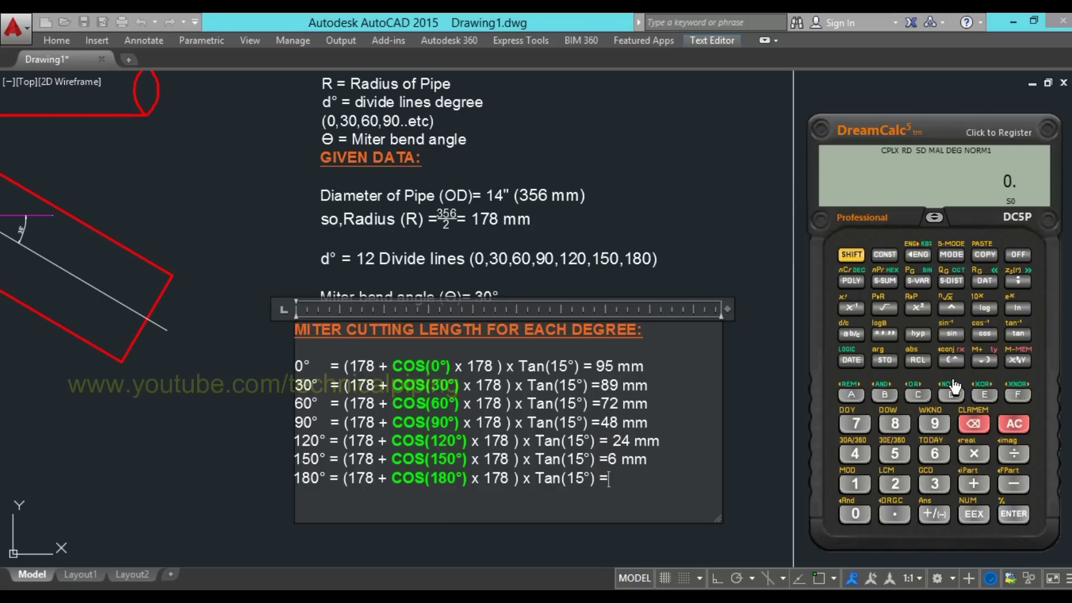
{"action": "left_click", "coordinate": [860, 423]}
{"action": "left_click", "coordinate": [974, 483]}
{"action": "left_click", "coordinate": [983, 335]}
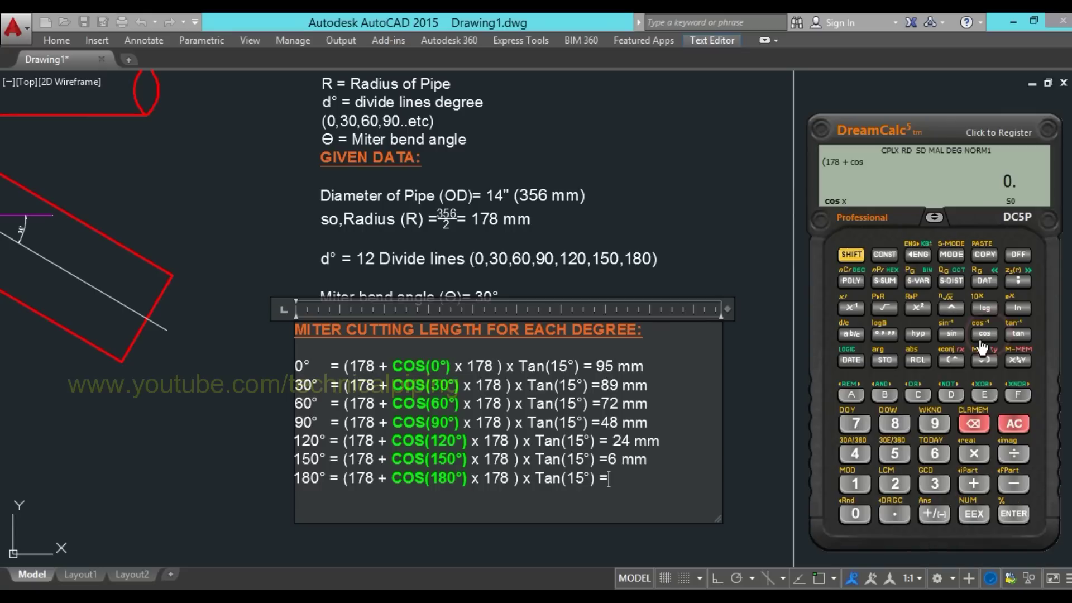
{"action": "left_click", "coordinate": [856, 484]}
{"action": "left_click", "coordinate": [894, 423]}
{"action": "left_click", "coordinate": [855, 512]}
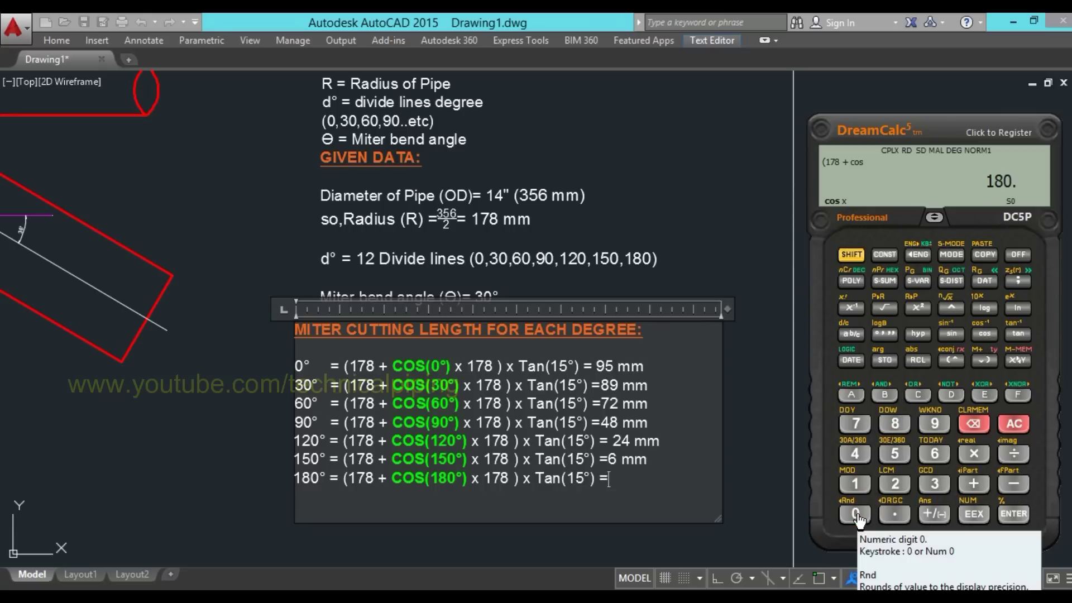
{"action": "left_click", "coordinate": [974, 460]}
{"action": "left_click", "coordinate": [855, 484]}
{"action": "left_click", "coordinate": [854, 423]}
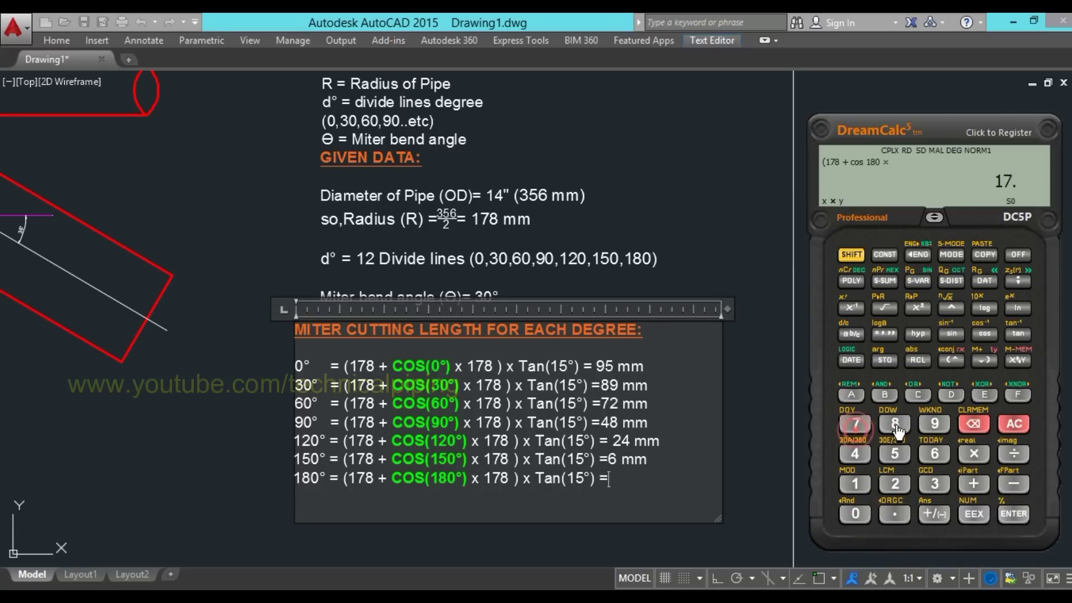
{"action": "left_click", "coordinate": [896, 425]}
- Multiply by tan 15, record 0 on the 180° row and finish the cutting-length text
{"action": "left_click", "coordinate": [984, 360]}
{"action": "left_click", "coordinate": [974, 454]}
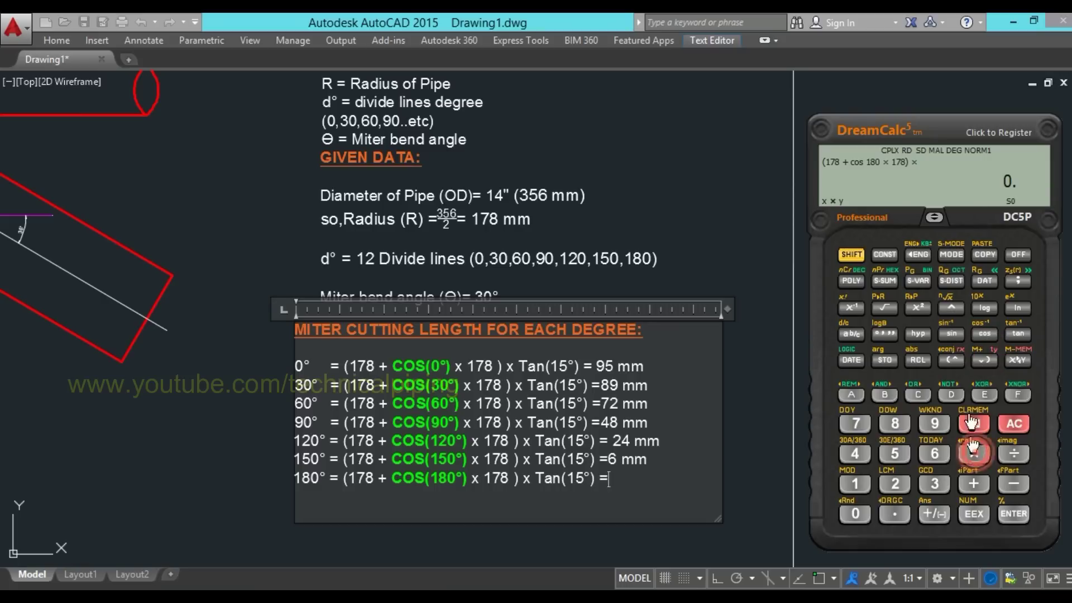
{"action": "left_click", "coordinate": [1018, 333]}
{"action": "left_click", "coordinate": [855, 483]}
{"action": "left_click", "coordinate": [895, 454]}
{"action": "left_click", "coordinate": [1014, 513]}
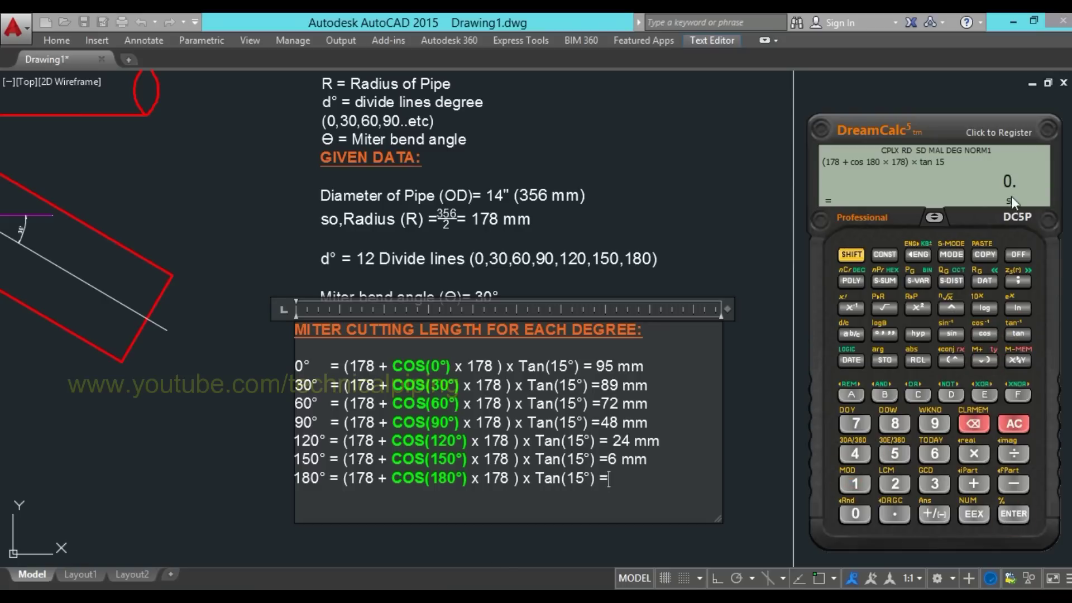
{"action": "left_click", "coordinate": [607, 475]}
{"action": "type", "text": "0 mm"}
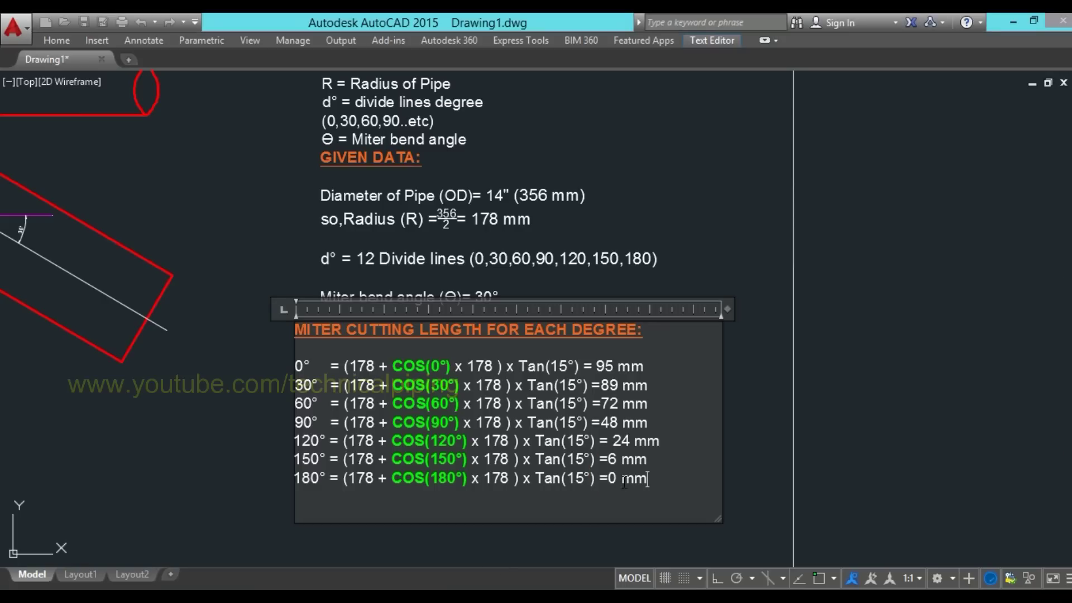
{"action": "left_click", "coordinate": [756, 480]}
- Calculate π × 356 = 1118.4 in DreamCalc
{"action": "scroll", "coordinate": [474, 487], "scroll_direction": "down", "scroll_amount": 2}
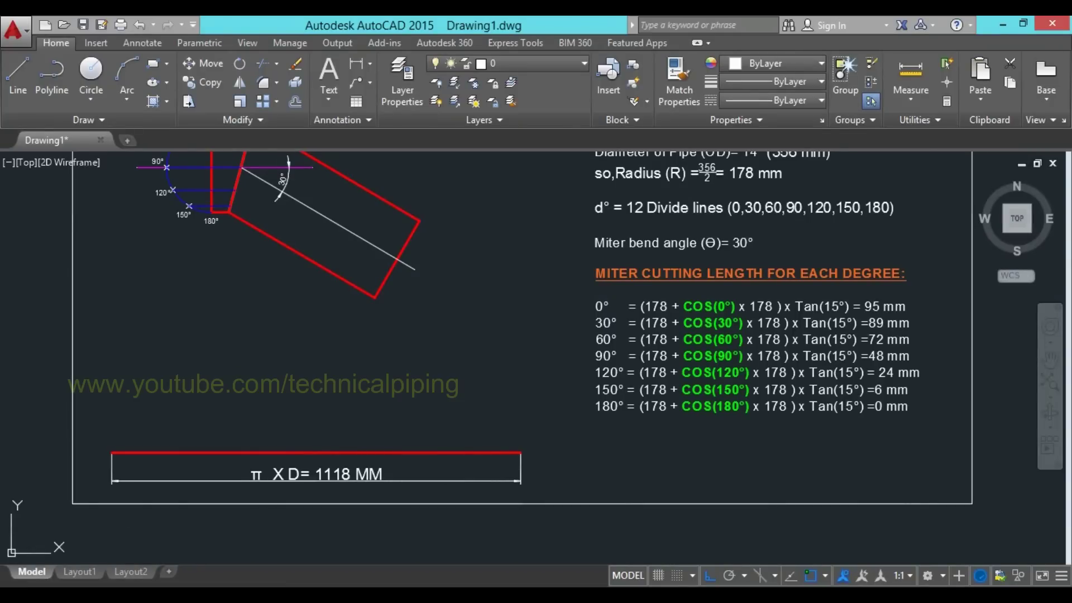
{"action": "key", "text": "alt+Tab"}
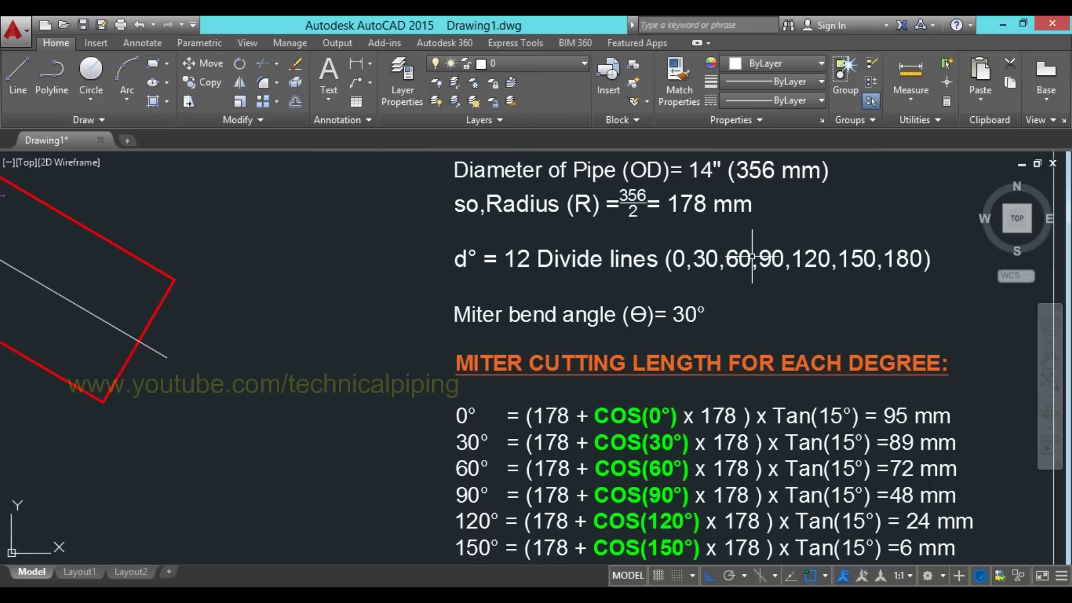
{"action": "key", "text": "alt+Tab"}
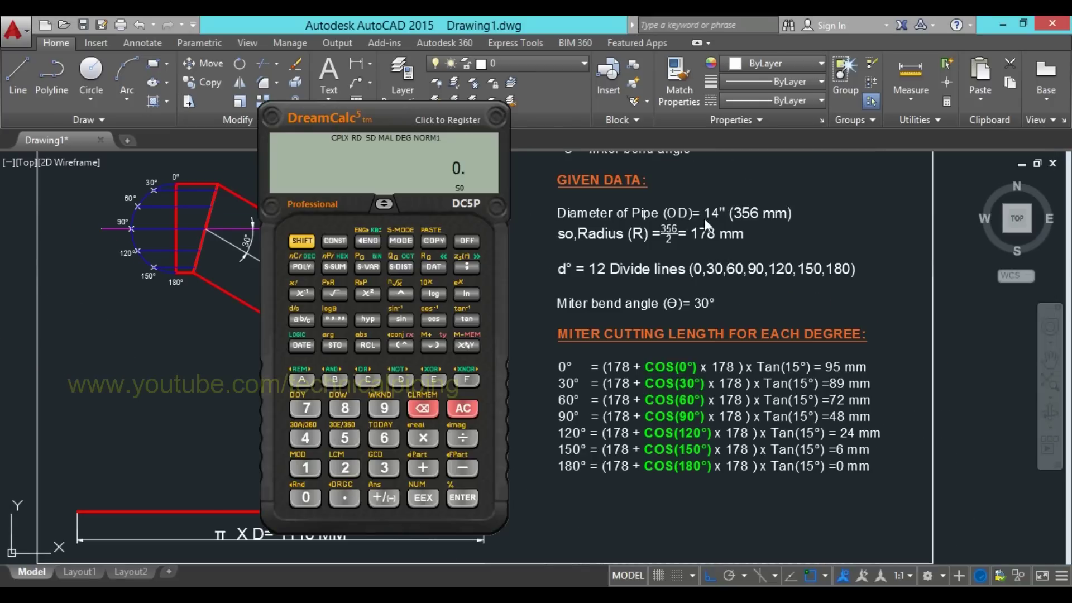
{"action": "left_click", "coordinate": [428, 497]}
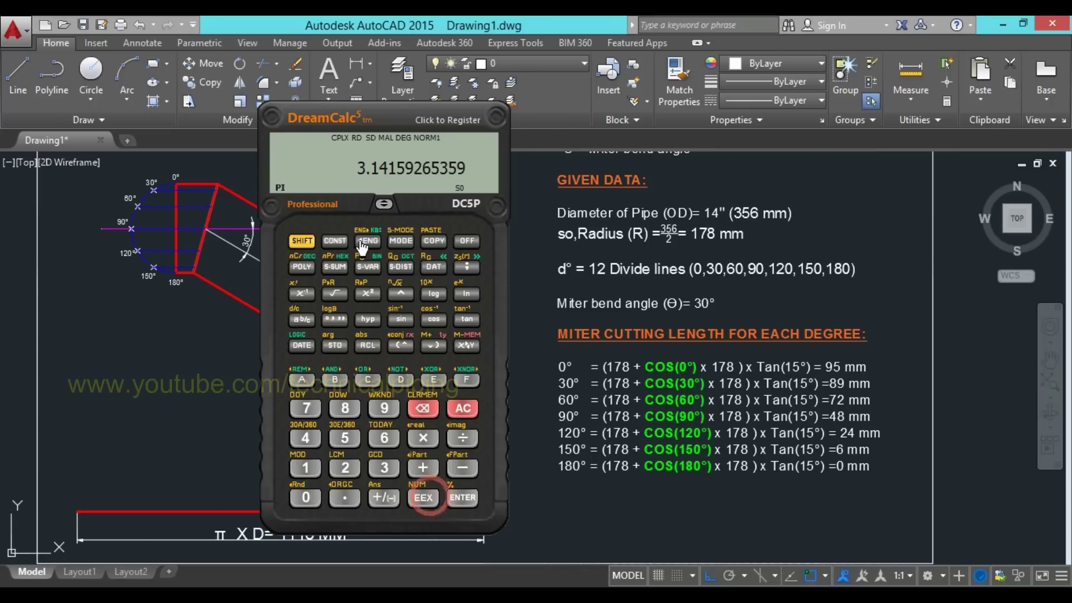
{"action": "left_click", "coordinate": [383, 472]}
{"action": "left_click", "coordinate": [348, 446]}
{"action": "left_click", "coordinate": [462, 503]}
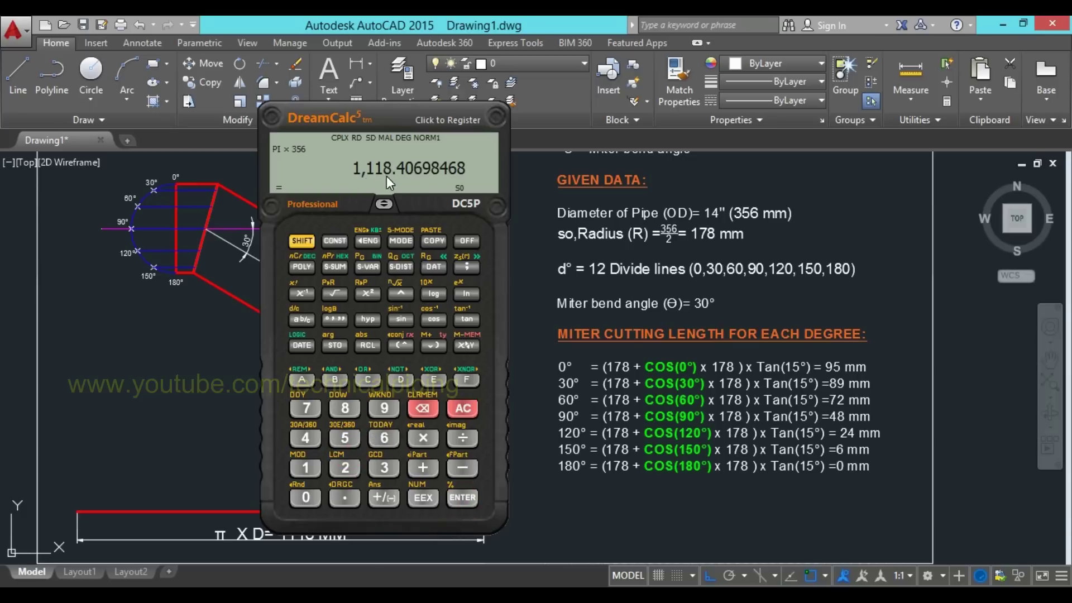
- Divide 1118.4 by 12 to get 93.2 mm, then return to the drawing
{"action": "left_click_drag", "start_coordinate": [407, 129], "coordinate": [783, 115]}
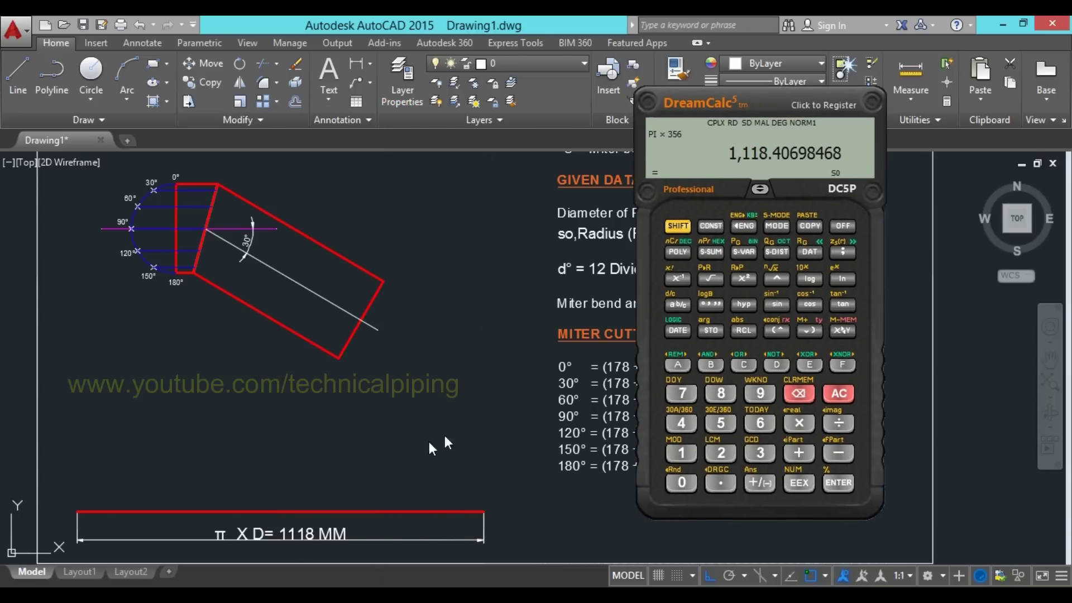
{"action": "left_click", "coordinate": [839, 422]}
{"action": "left_click", "coordinate": [682, 452]}
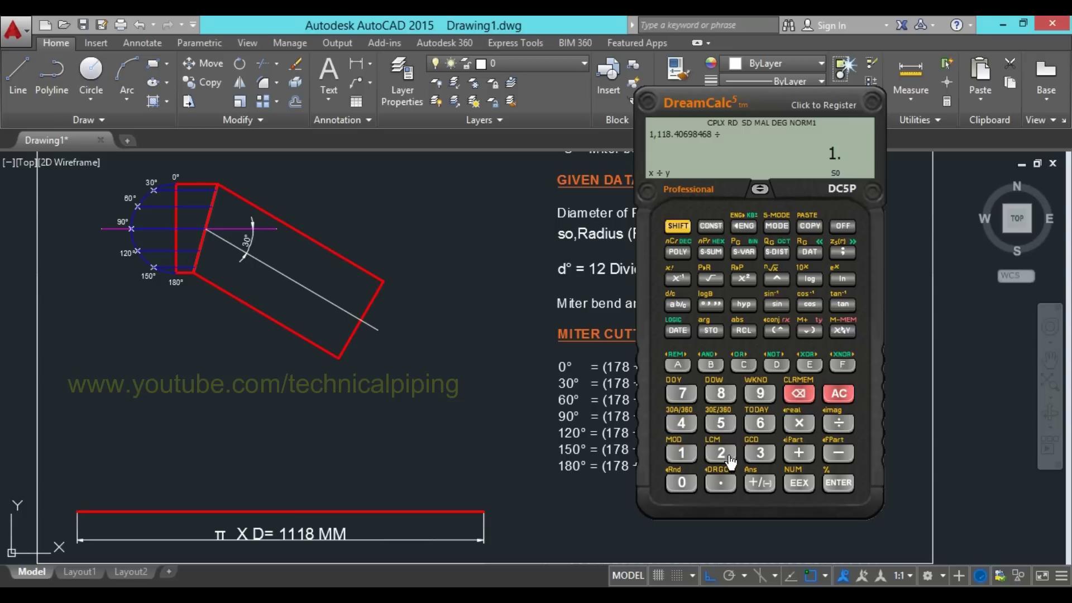
{"action": "left_click", "coordinate": [837, 486]}
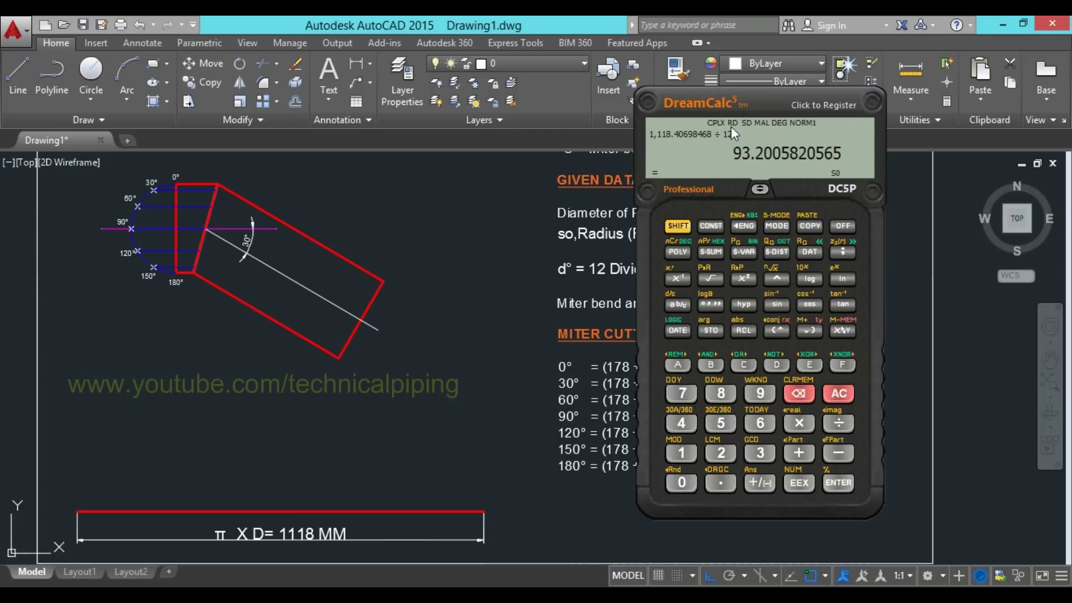
{"action": "left_click_drag", "start_coordinate": [728, 134], "coordinate": [302, 212]}
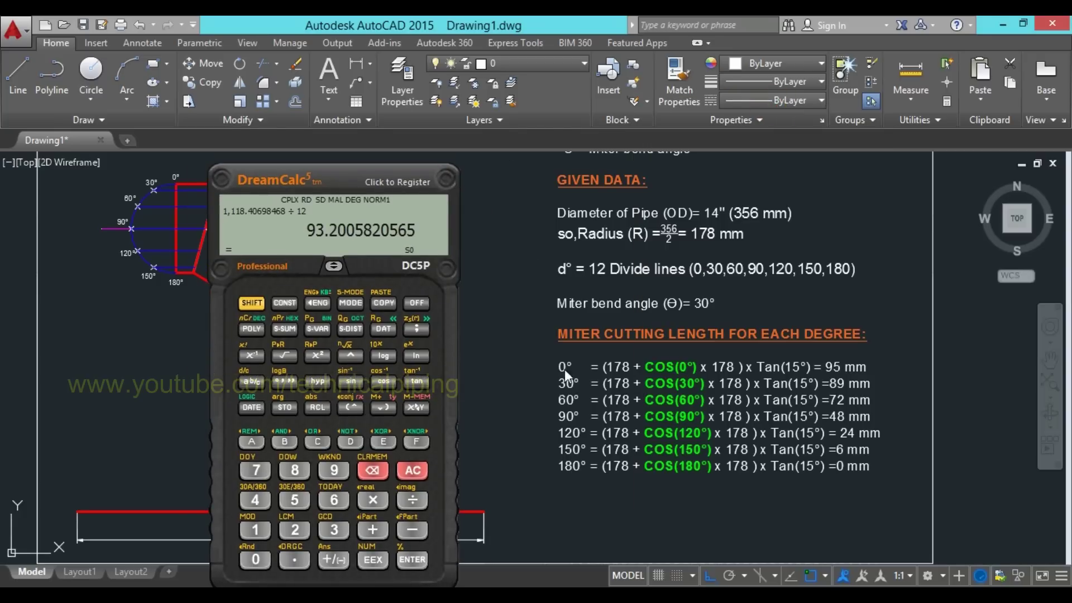
{"action": "left_click", "coordinate": [491, 324]}
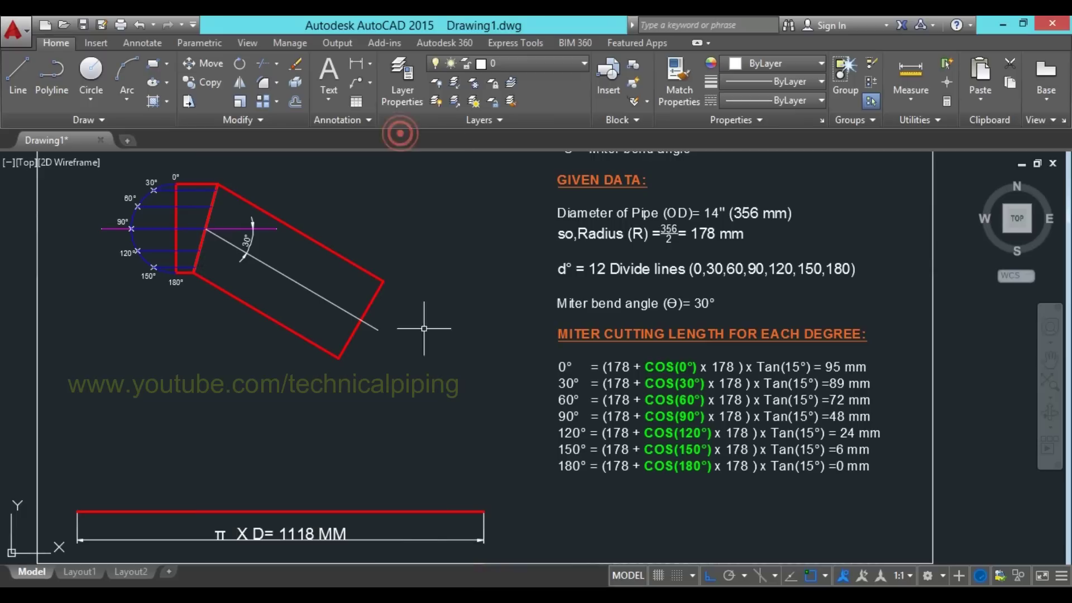
- Divide the bottom red development line into 12 equal segments with DIVIDE and check the points
{"action": "left_click", "coordinate": [385, 512]}
{"action": "type", "text": "d"}
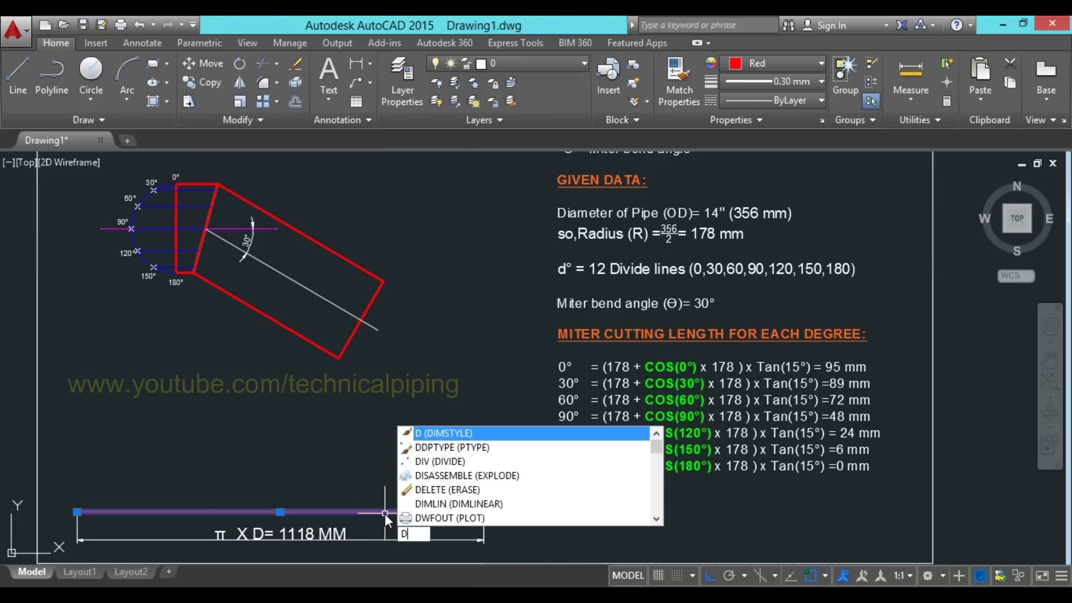
{"action": "type", "text": "i"}
{"action": "key", "text": "Down"}
{"action": "key", "text": "Return"}
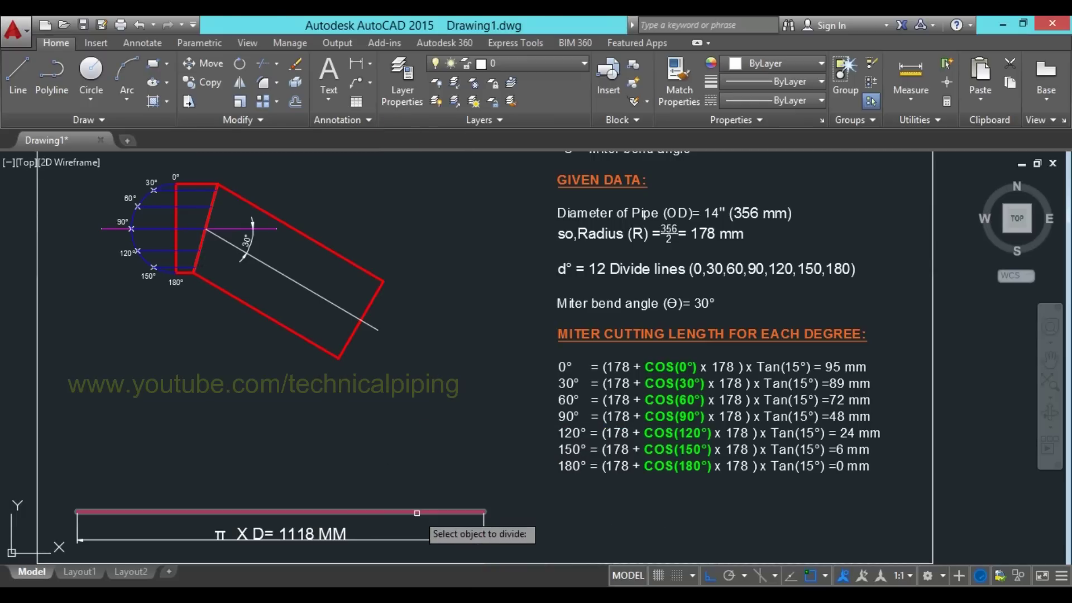
{"action": "left_click", "coordinate": [418, 511]}
{"action": "key", "text": "Return"}
{"action": "scroll", "coordinate": [175, 495], "scroll_direction": "up", "scroll_amount": 2}
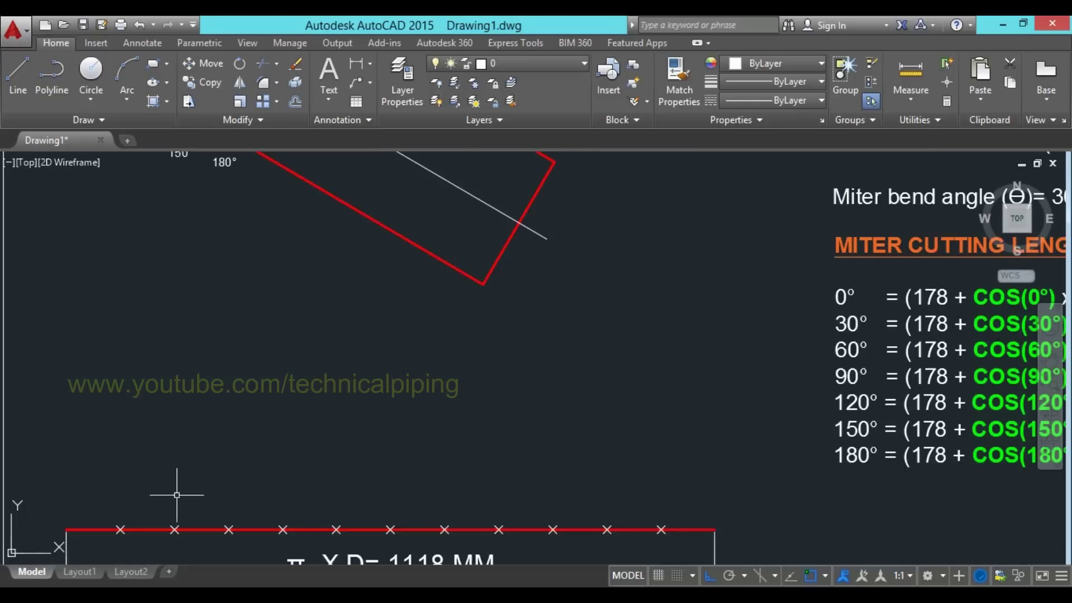
{"action": "scroll", "coordinate": [247, 440], "scroll_direction": "up", "scroll_amount": 1}
{"action": "scroll", "coordinate": [689, 428], "scroll_direction": "down", "scroll_amount": 2}
{"action": "scroll", "coordinate": [912, 455], "scroll_direction": "down", "scroll_amount": 2}
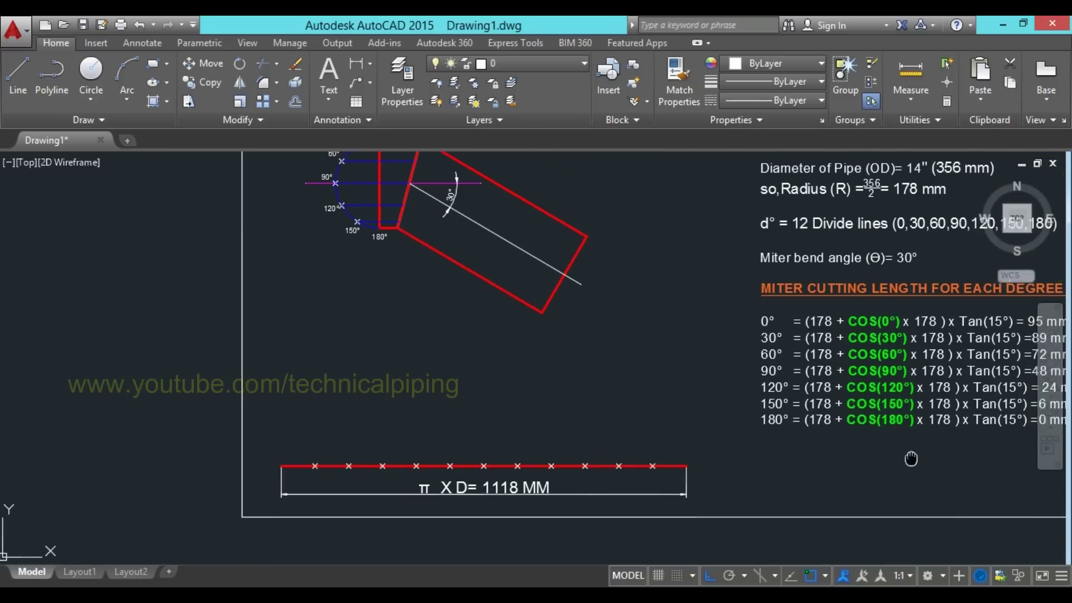
{"action": "scroll", "coordinate": [203, 479], "scroll_direction": "up", "scroll_amount": 3}
{"action": "scroll", "coordinate": [303, 430], "scroll_direction": "down", "scroll_amount": 2}
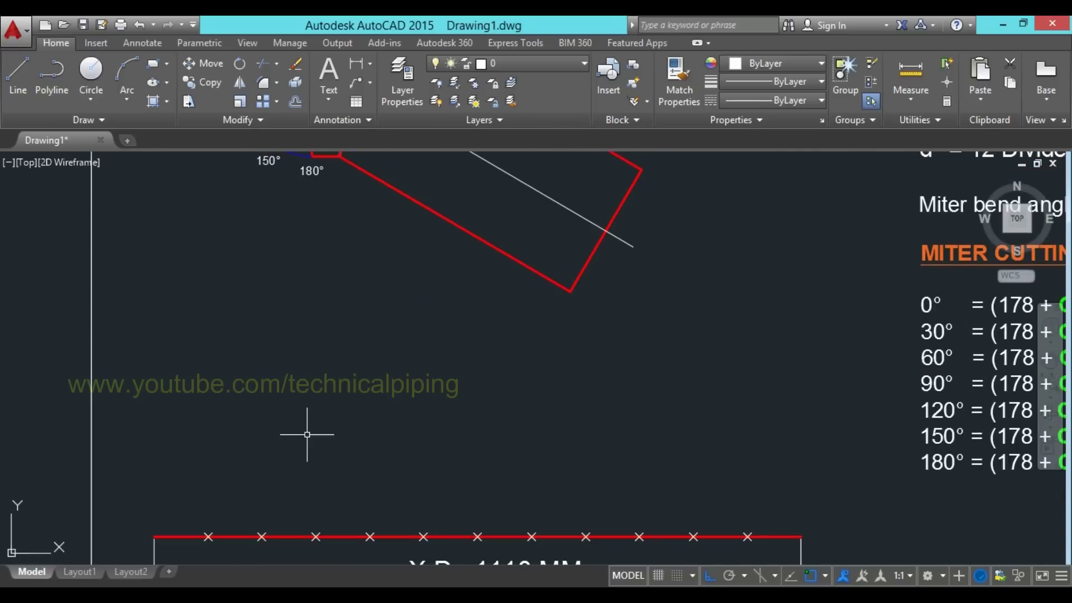
{"action": "scroll", "coordinate": [304, 431], "scroll_direction": "down", "scroll_amount": 2}
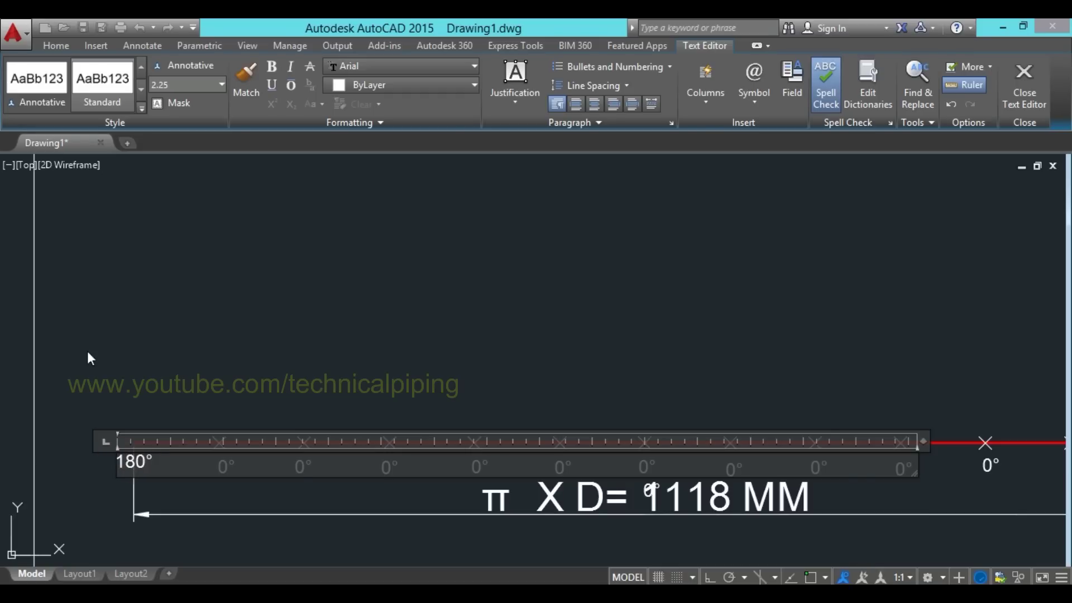
- Relabel the left-side 0° texts as 150°, 120°, 90°, 60° and 30°
{"action": "left_click", "coordinate": [91, 359]}
{"action": "double_click", "coordinate": [226, 466]}
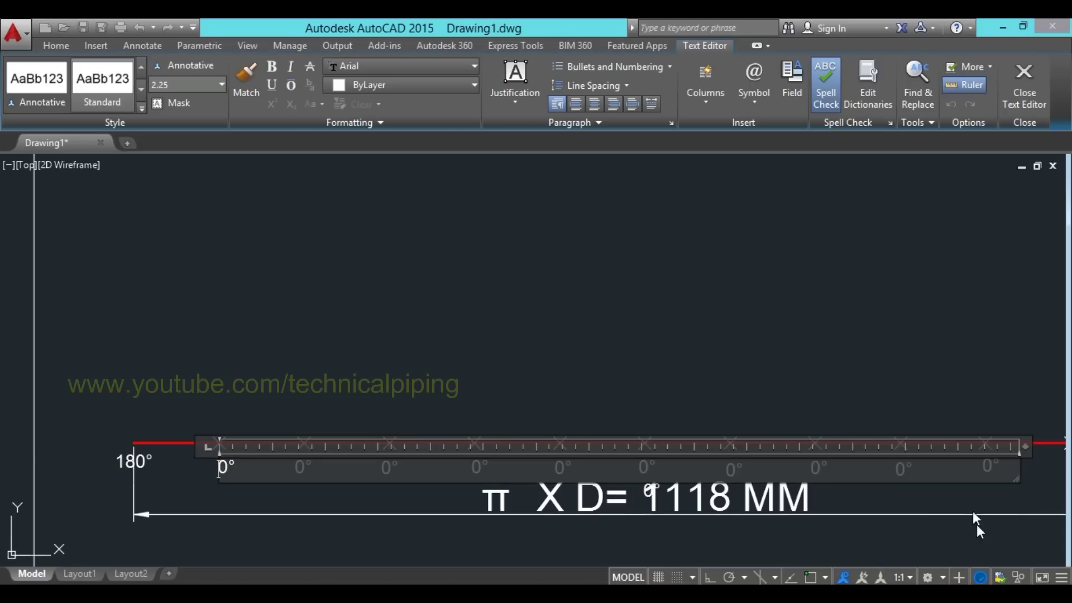
{"action": "type", "text": "15"}
{"action": "left_click", "coordinate": [323, 374]}
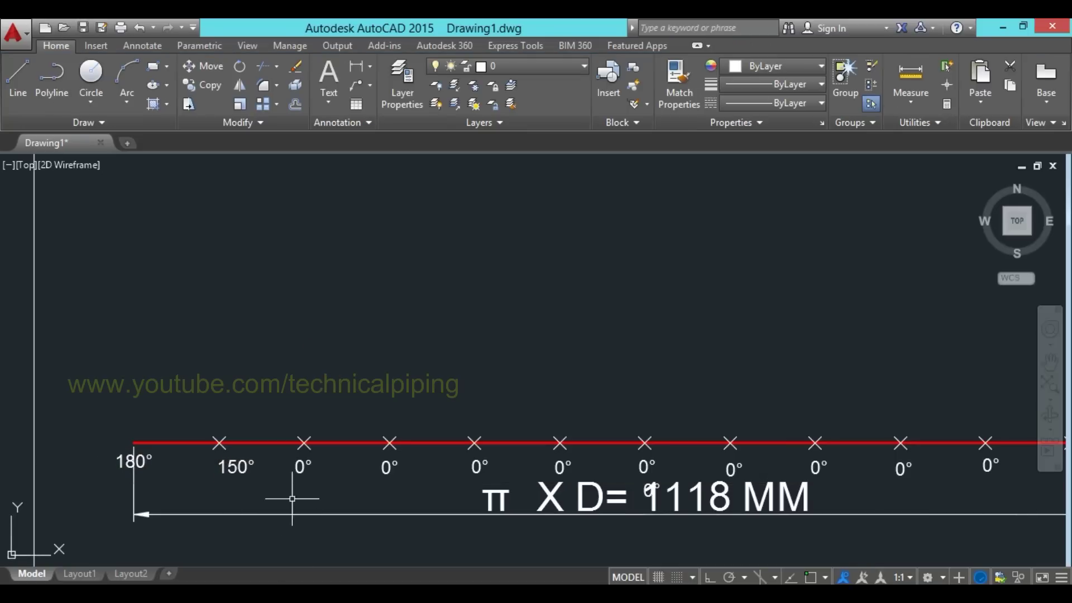
{"action": "double_click", "coordinate": [300, 467]}
{"action": "type", "text": "120"}
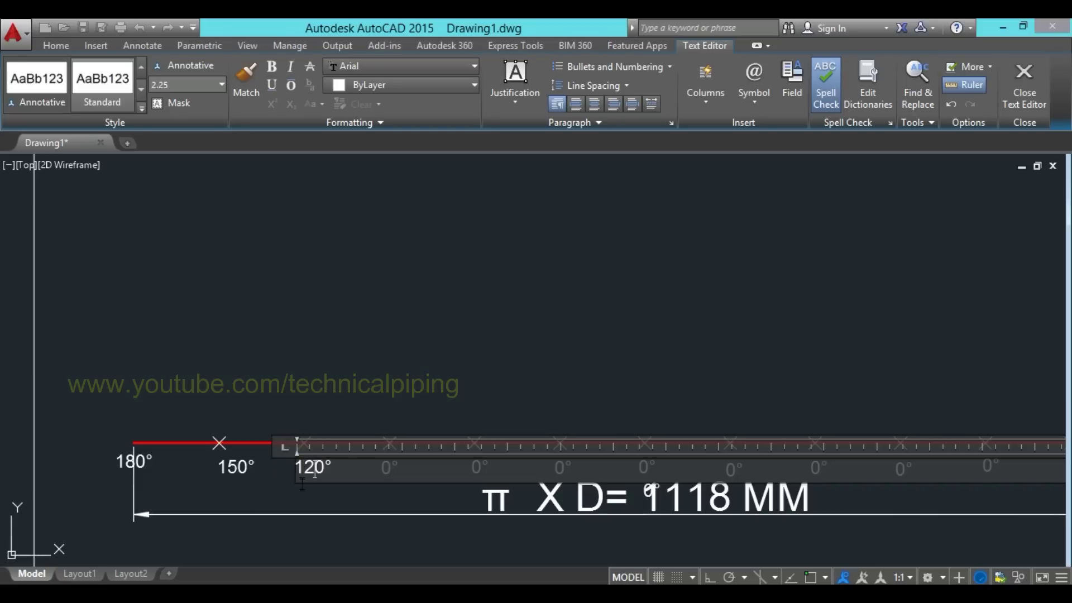
{"action": "left_click", "coordinate": [305, 491]}
{"action": "double_click", "coordinate": [386, 472]}
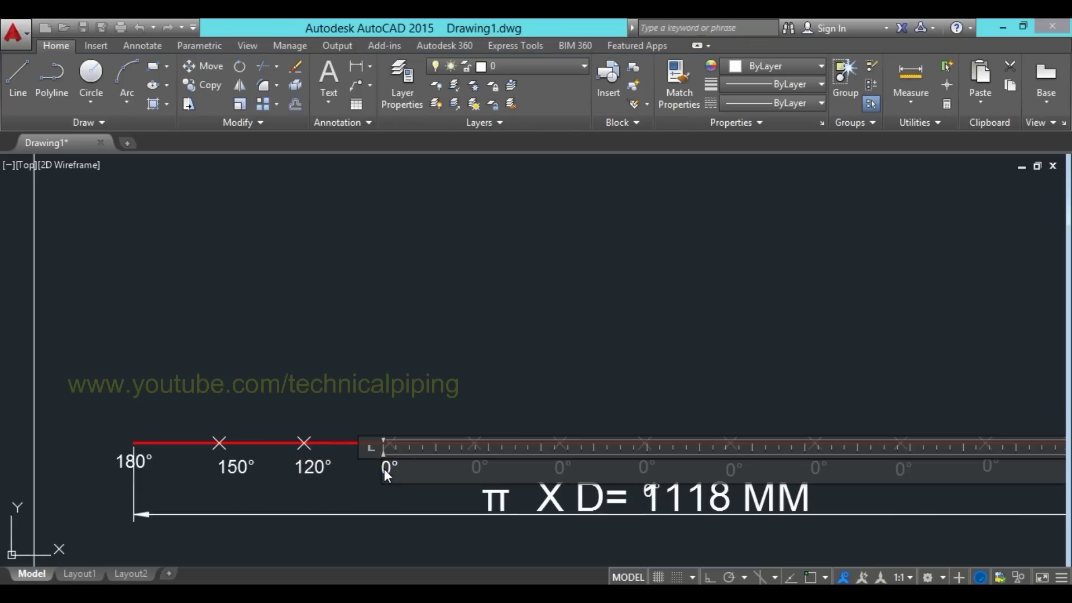
{"action": "type", "text": "9"}
{"action": "left_click", "coordinate": [357, 488]}
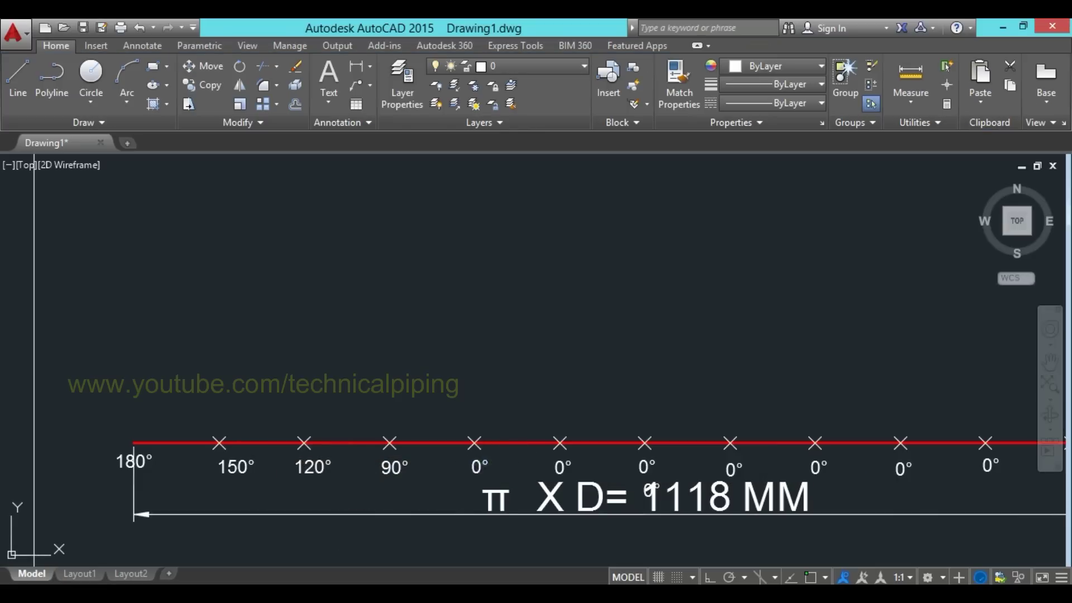
{"action": "double_click", "coordinate": [480, 468]}
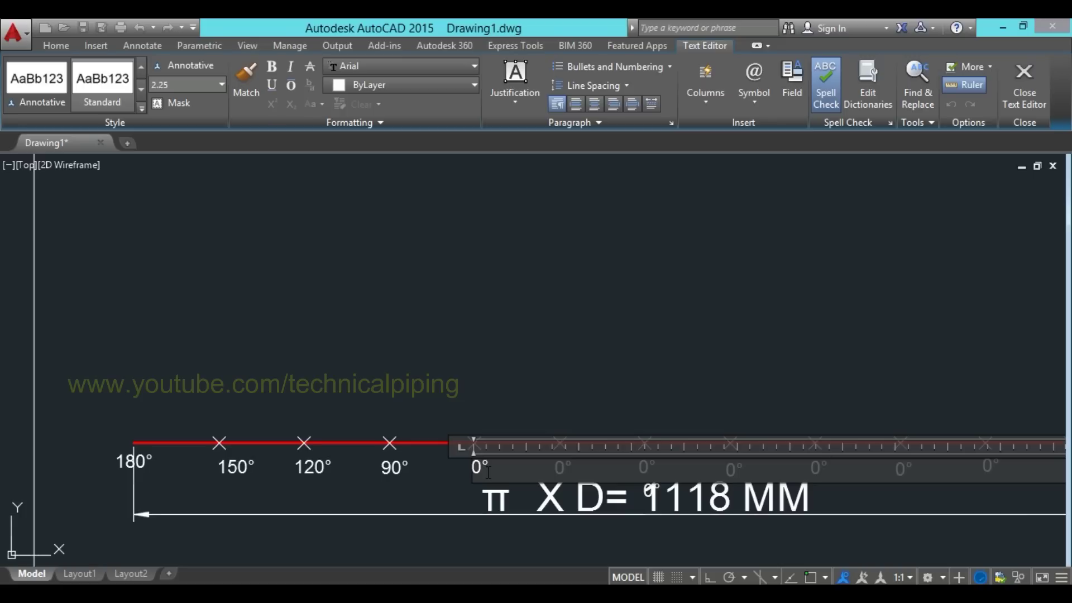
{"action": "type", "text": "60"}
{"action": "left_click", "coordinate": [413, 475]}
{"action": "double_click", "coordinate": [559, 467]}
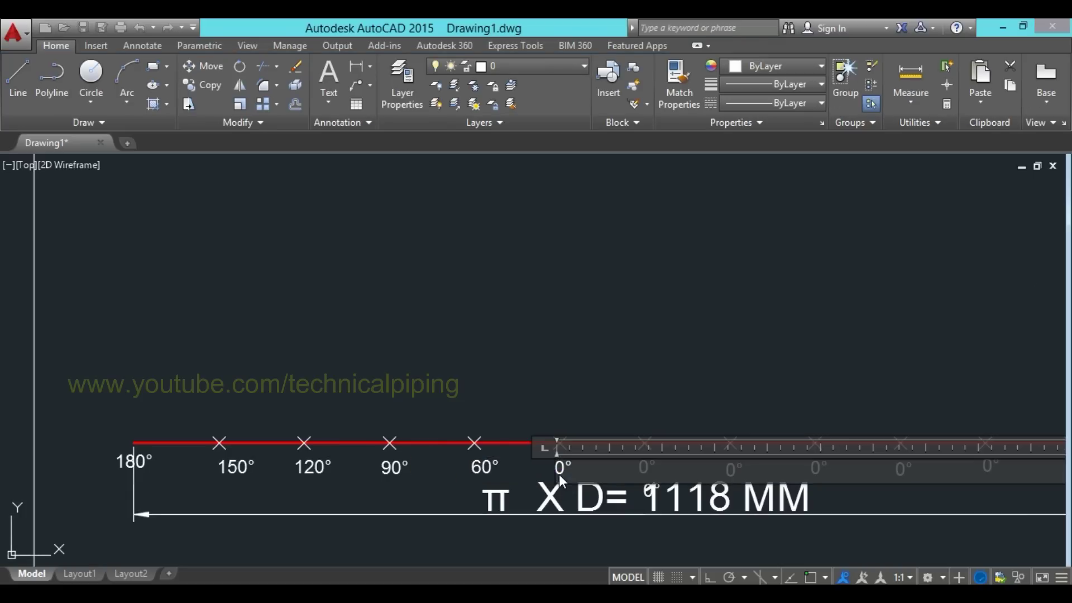
{"action": "type", "text": "3"}
{"action": "left_click", "coordinate": [592, 350]}
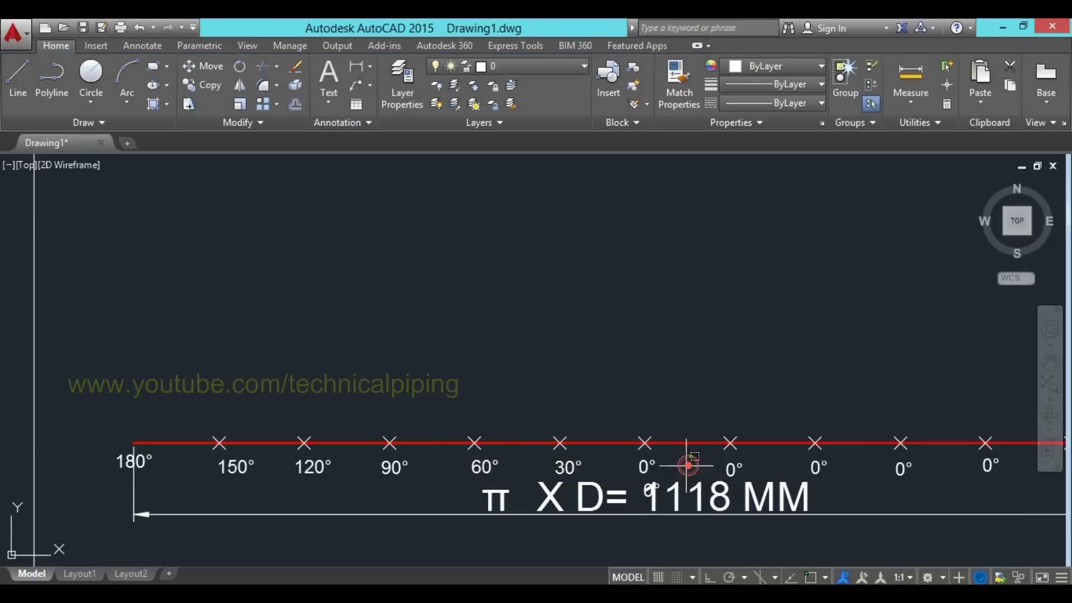
- Relabel the next two labels past the centre as 30° and 60°
{"action": "scroll", "coordinate": [620, 424], "scroll_direction": "down", "scroll_amount": 3}
{"action": "scroll", "coordinate": [615, 380], "scroll_direction": "up", "scroll_amount": 2}
{"action": "scroll", "coordinate": [568, 386], "scroll_direction": "up", "scroll_amount": 2}
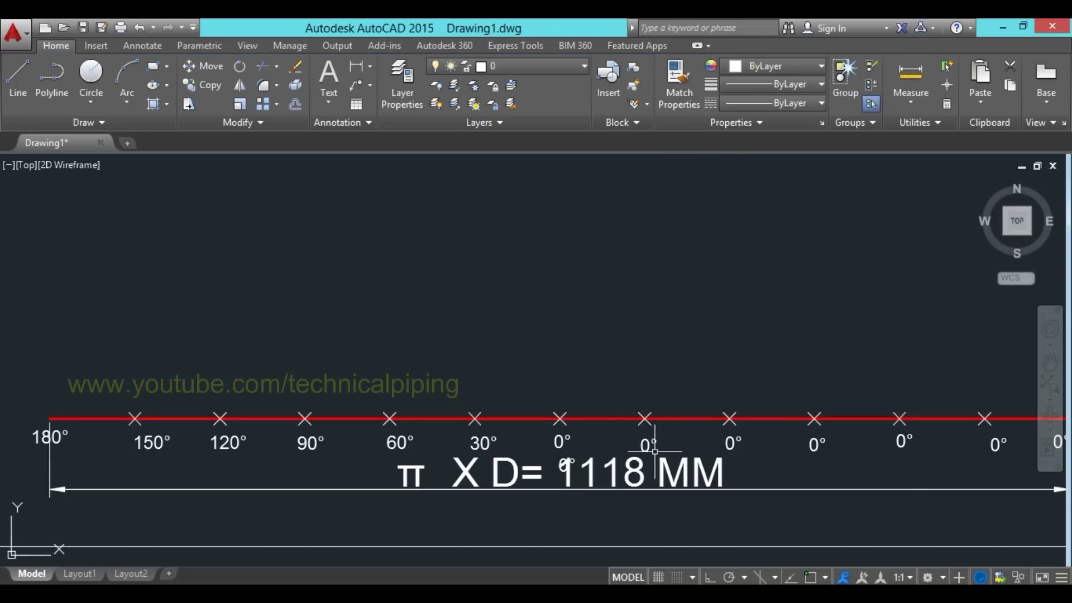
{"action": "double_click", "coordinate": [646, 443]}
{"action": "type", "text": "3"}
{"action": "left_click", "coordinate": [678, 309]}
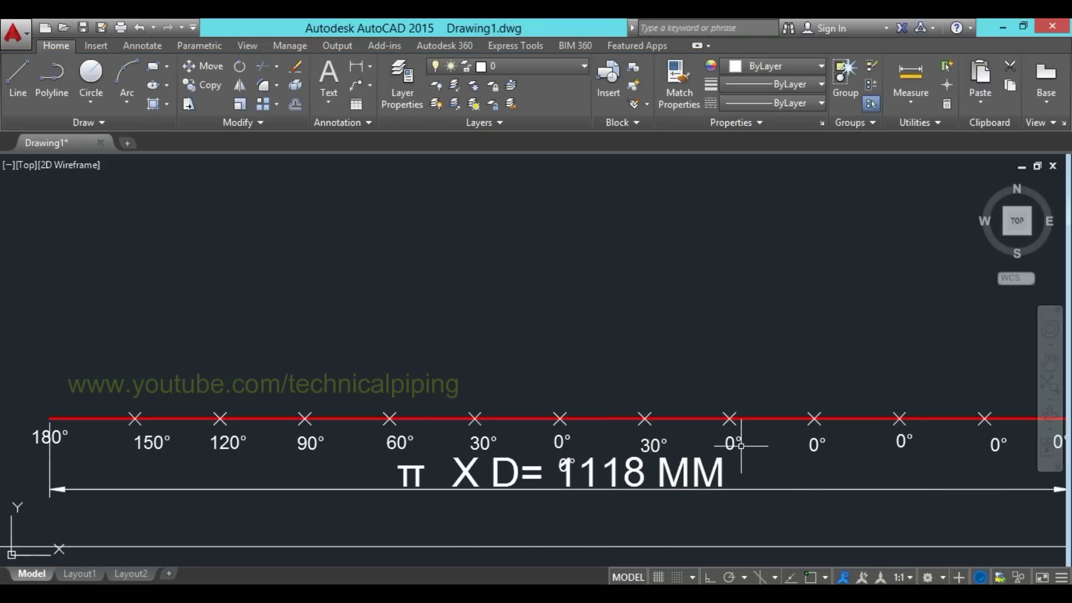
{"action": "double_click", "coordinate": [729, 444]}
{"action": "left_click", "coordinate": [782, 380]}
- Relabel the remaining right-end labels as 90°, 120°, 150° and 180°
{"action": "middle_click_drag", "start_coordinate": [782, 379], "coordinate": [505, 339]}
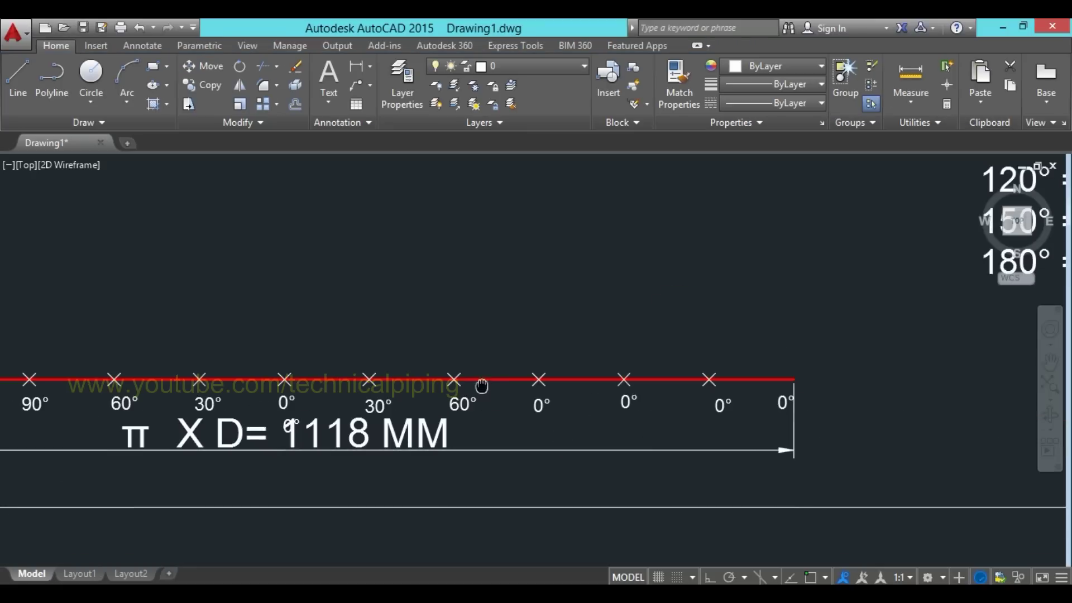
{"action": "double_click", "coordinate": [536, 406]}
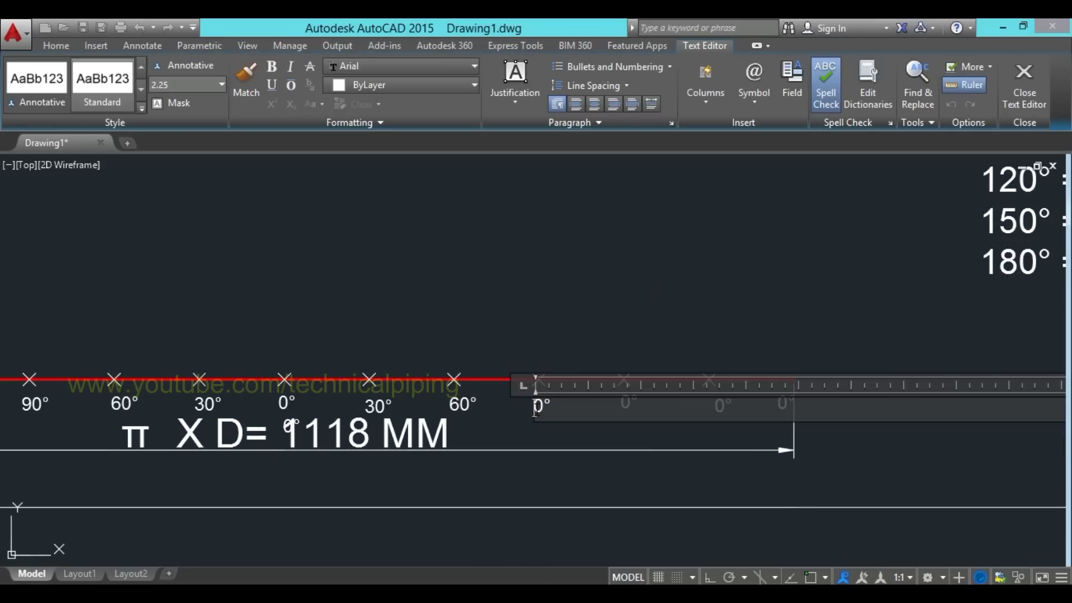
{"action": "type", "text": "9"}
{"action": "left_click", "coordinate": [658, 420]}
{"action": "double_click", "coordinate": [626, 403]}
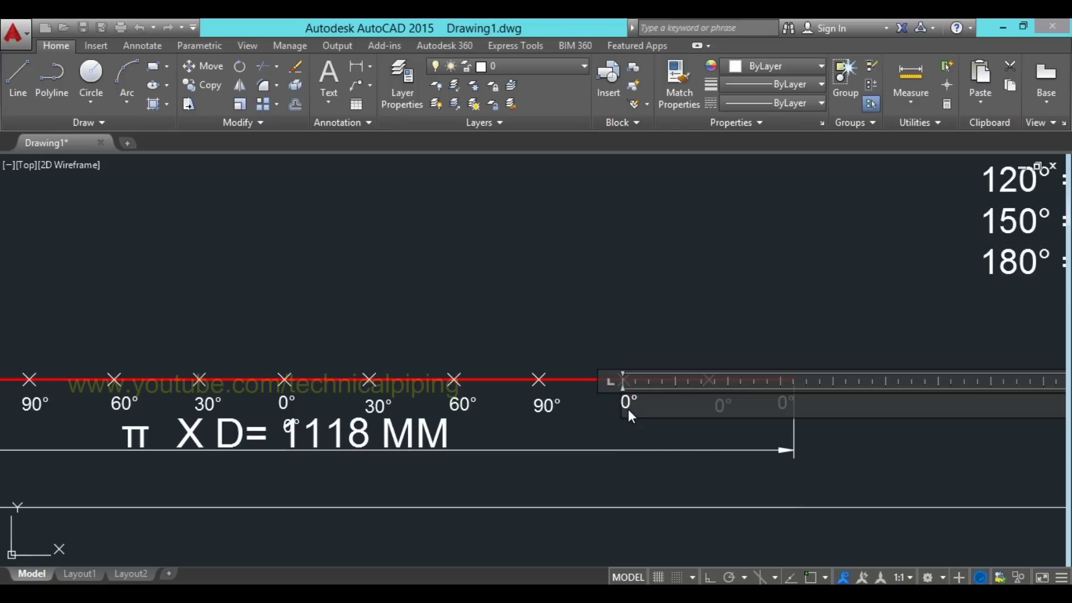
{"action": "type", "text": "2"}
{"action": "left_click", "coordinate": [651, 306]}
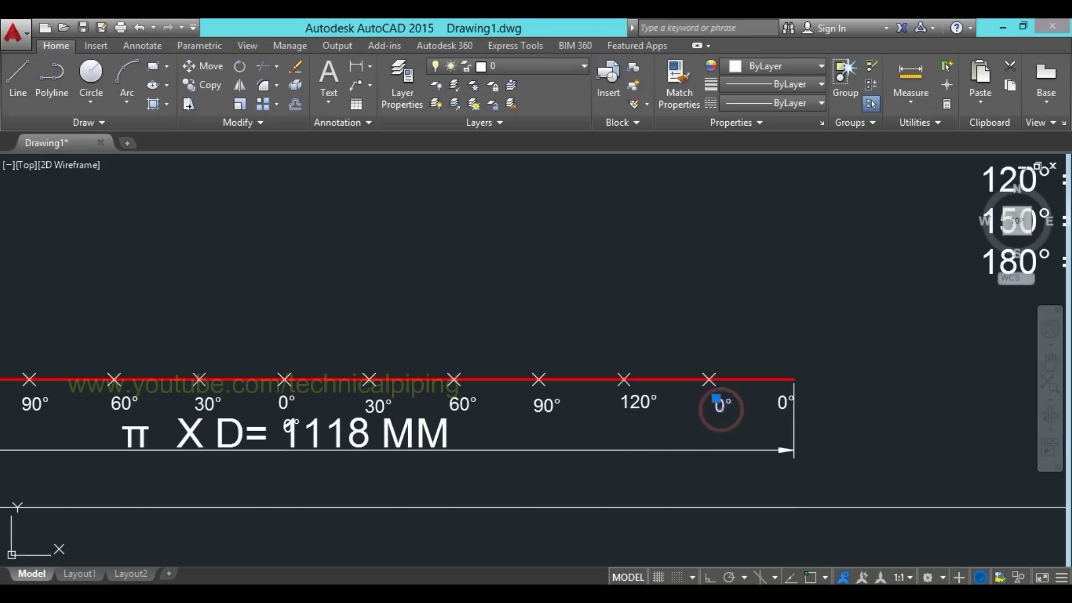
{"action": "double_click", "coordinate": [714, 410]}
{"action": "type", "text": "150"}
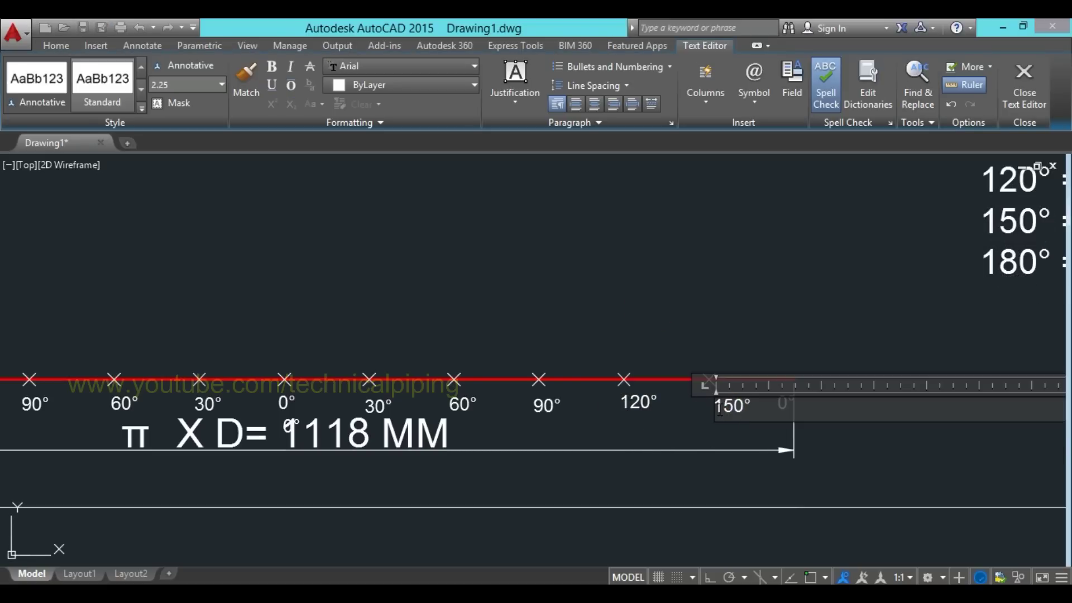
{"action": "left_click", "coordinate": [687, 263]}
{"action": "double_click", "coordinate": [782, 403]}
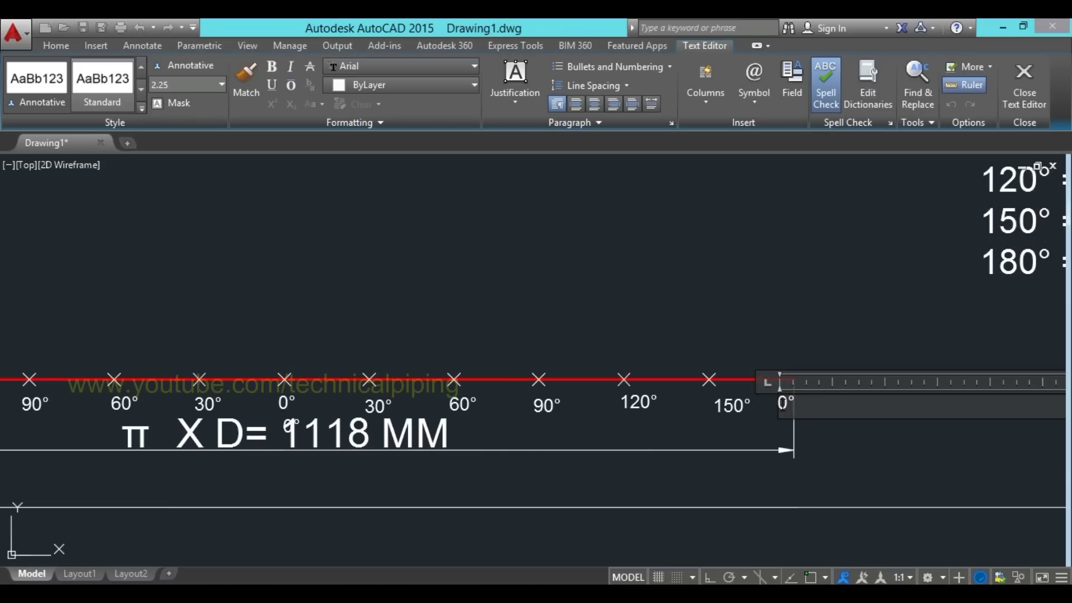
{"action": "type", "text": "18"}
{"action": "left_click", "coordinate": [804, 283]}
{"action": "scroll", "coordinate": [618, 347], "scroll_direction": "down", "scroll_amount": 3}
- Zoom in and out on the strip to inspect the 6, 24, 48, 72, 89 and 95 cutting lines
{"action": "scroll", "coordinate": [627, 411], "scroll_direction": "down", "scroll_amount": 2}
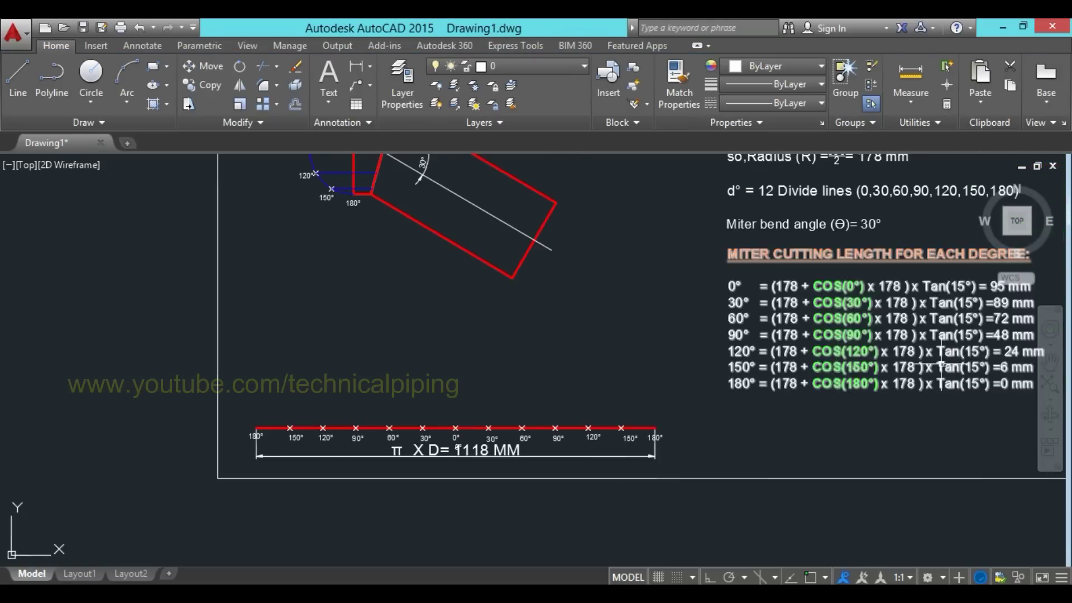
{"action": "middle_click_drag", "start_coordinate": [941, 357], "coordinate": [934, 332]}
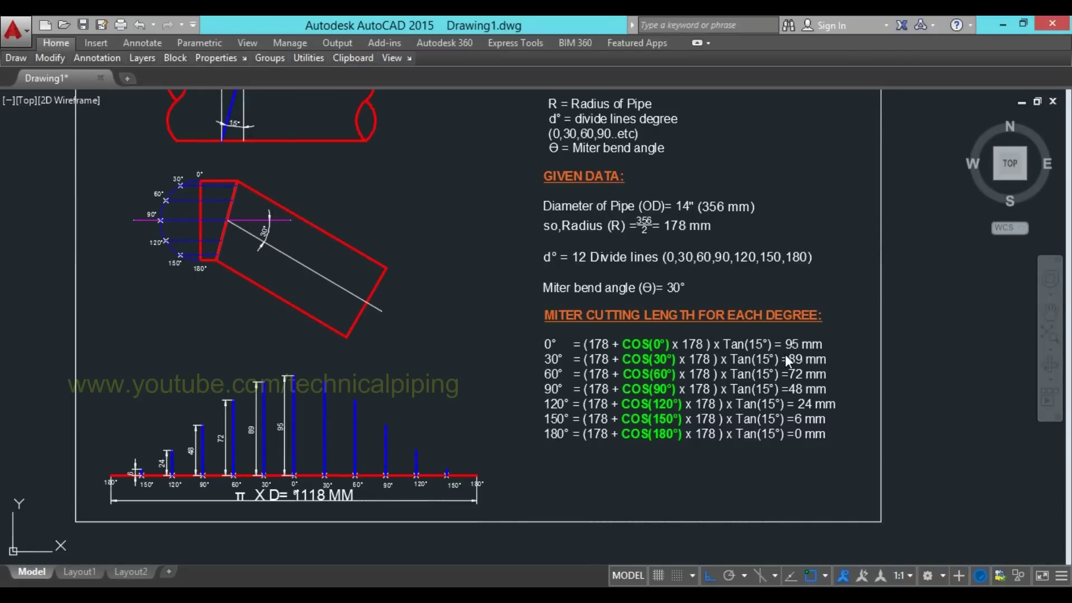
{"action": "scroll", "coordinate": [313, 478], "scroll_direction": "up", "scroll_amount": 4}
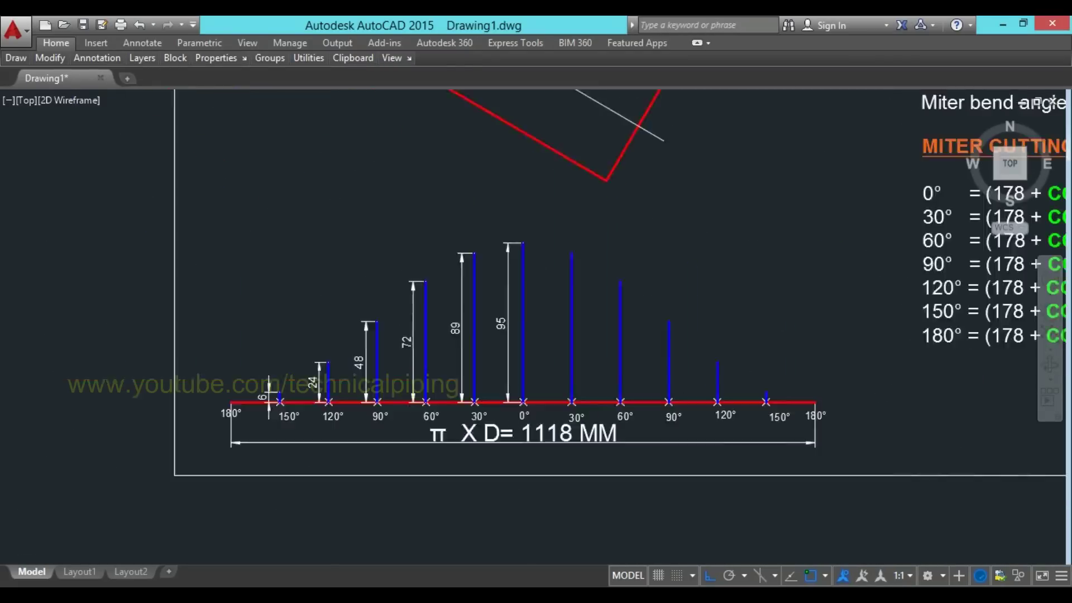
{"action": "scroll", "coordinate": [268, 398], "scroll_direction": "up", "scroll_amount": 3}
{"action": "scroll", "coordinate": [326, 452], "scroll_direction": "down", "scroll_amount": 3}
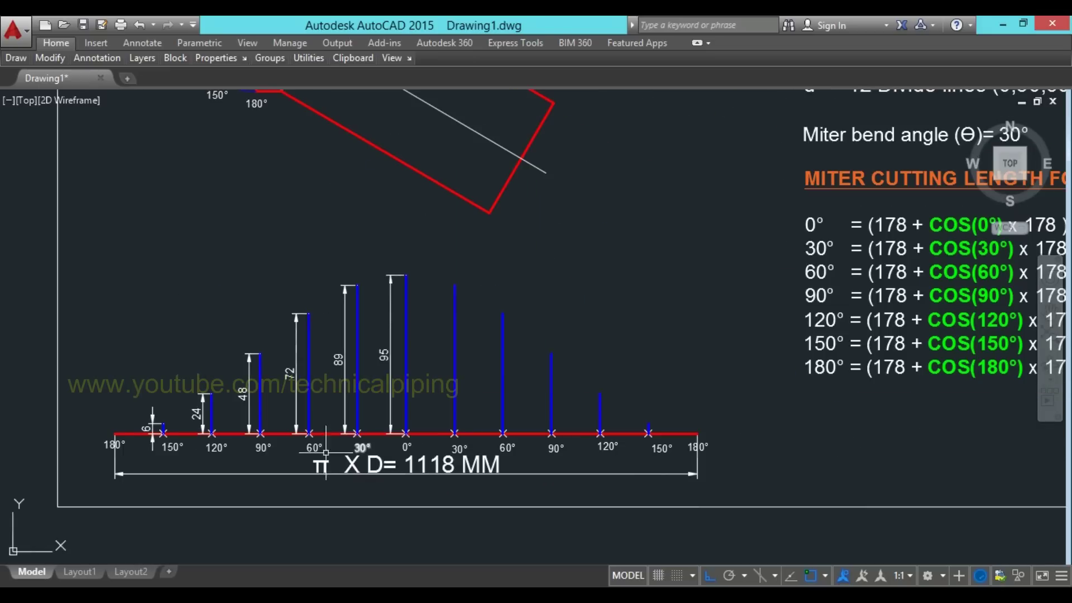
{"action": "scroll", "coordinate": [427, 393], "scroll_direction": "up", "scroll_amount": 3}
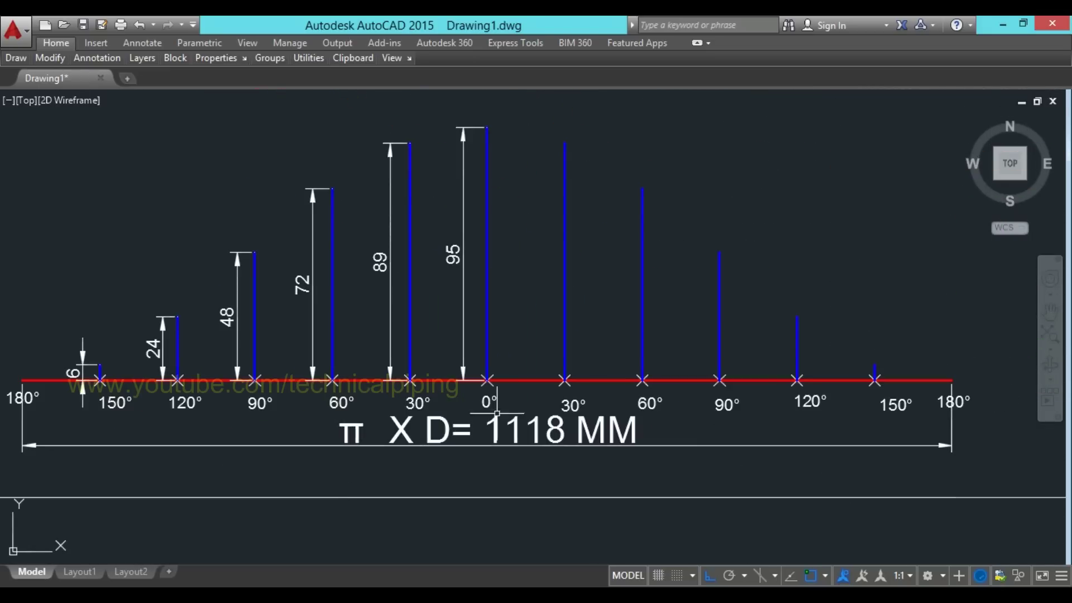
{"action": "scroll", "coordinate": [427, 392], "scroll_direction": "up", "scroll_amount": 2}
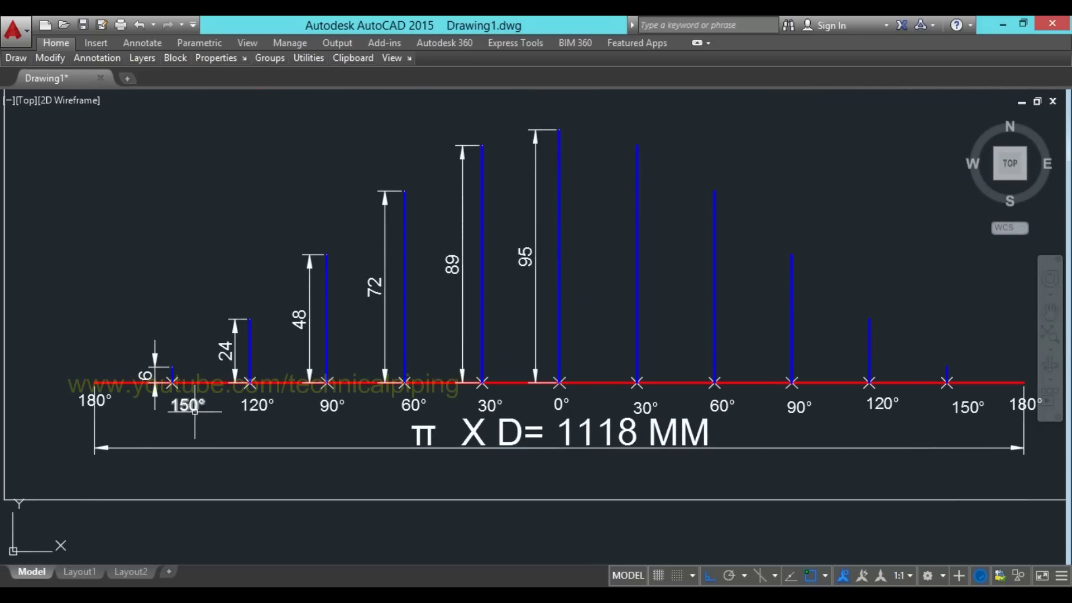
{"action": "scroll", "coordinate": [196, 424], "scroll_direction": "down", "scroll_amount": 2}
- Pan across the cutting-length formula, the full development diagram and the elbow drawing above
{"action": "middle_click_drag", "start_coordinate": [713, 371], "coordinate": [749, 415]}
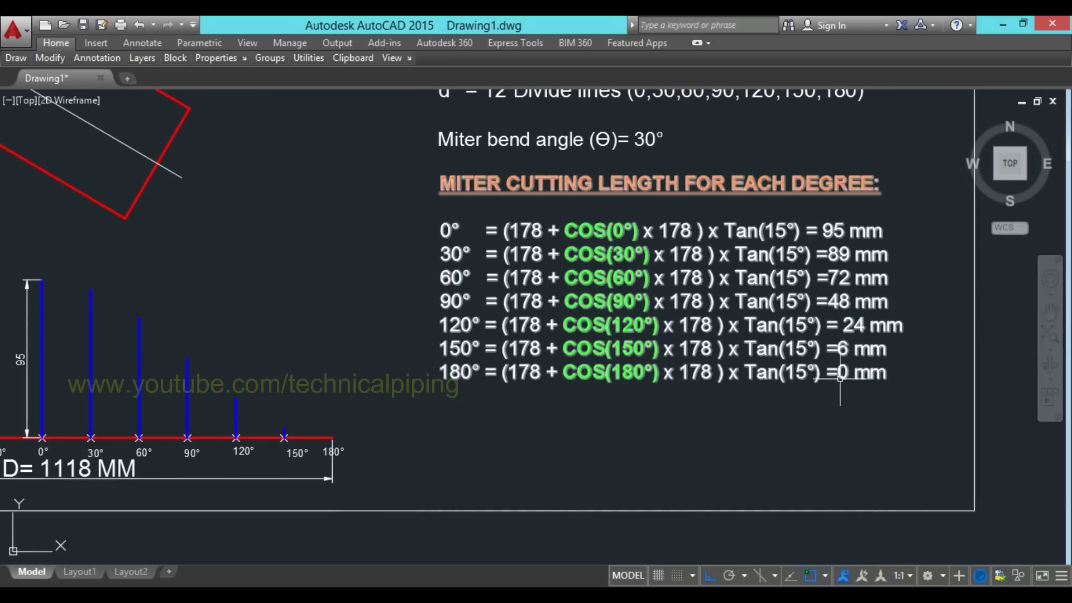
{"action": "middle_click_drag", "start_coordinate": [56, 370], "coordinate": [417, 346]}
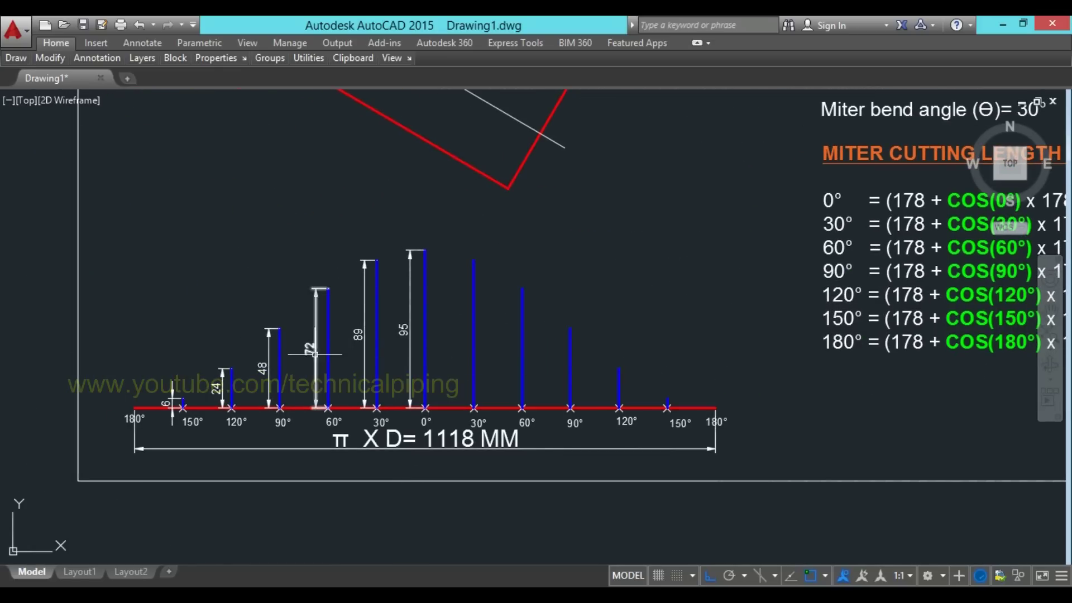
{"action": "mouse_move", "coordinate": [260, 452]}
{"action": "middle_mouse_down"}
{"action": "mouse_move", "coordinate": [308, 554]}
{"action": "mouse_move", "coordinate": [362, 295]}
{"action": "middle_mouse_up"}
{"action": "scroll", "coordinate": [361, 295], "scroll_direction": "up", "scroll_amount": 2}
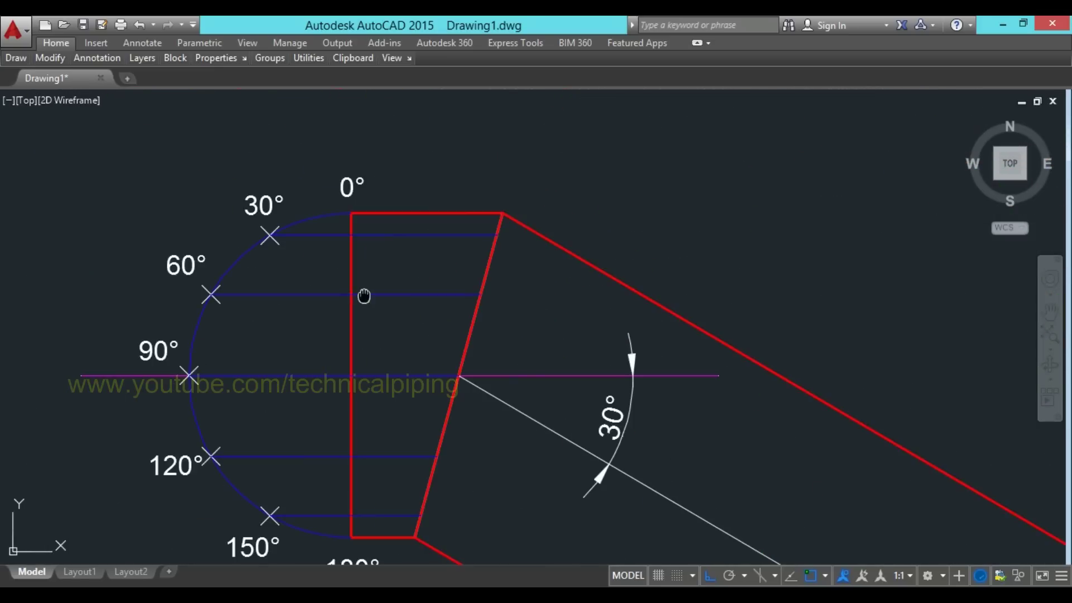
{"action": "scroll", "coordinate": [362, 295], "scroll_direction": "up", "scroll_amount": 1}
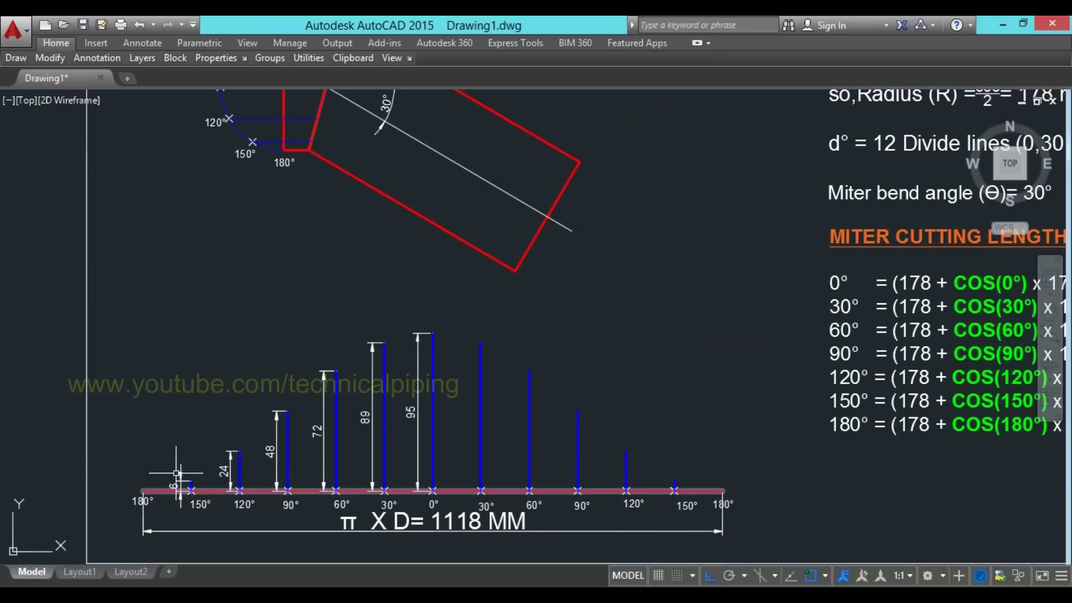
{"action": "mouse_move", "coordinate": [15, 58]}
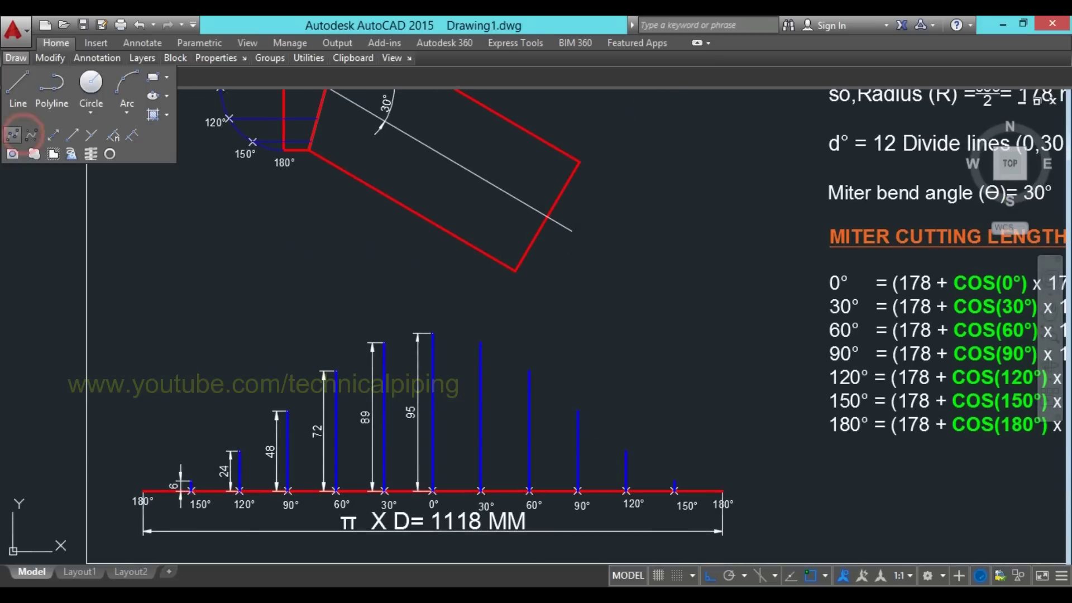
- Start a fit spline from the left 180° end through the 150° to 0° line tops
{"action": "left_click", "coordinate": [29, 134]}
{"action": "left_click", "coordinate": [191, 480]}
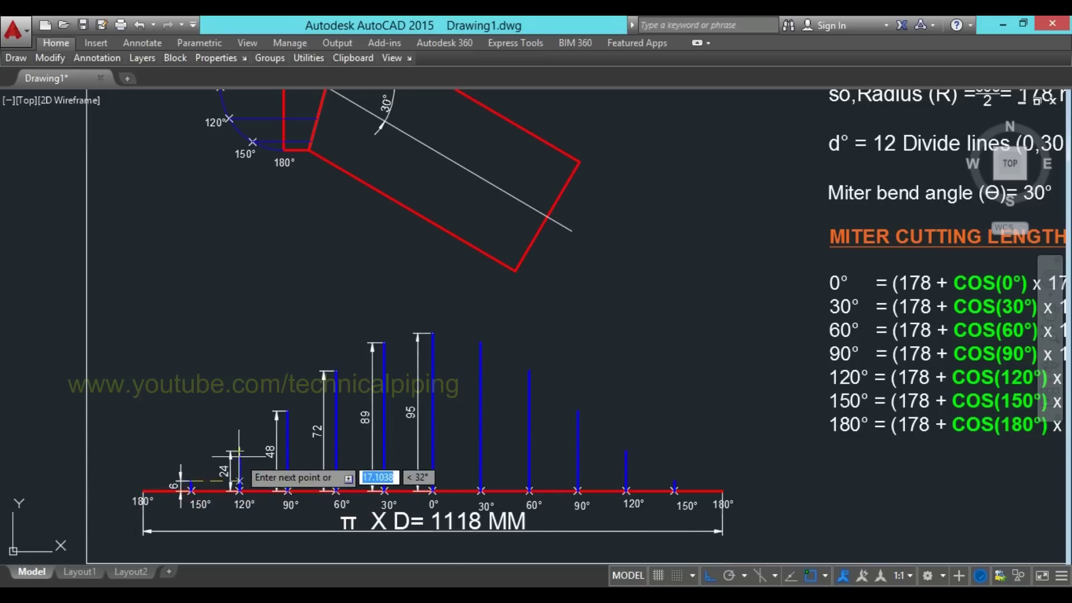
{"action": "scroll", "coordinate": [239, 456], "scroll_direction": "up", "scroll_amount": 2}
{"action": "left_click", "coordinate": [239, 449]}
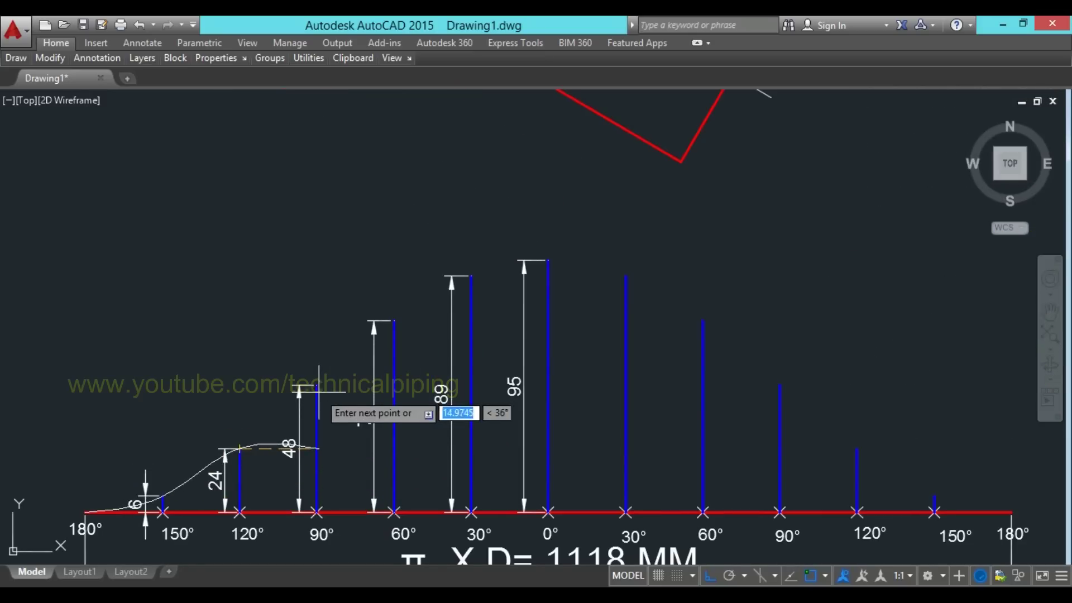
{"action": "left_click", "coordinate": [316, 385]}
{"action": "left_click", "coordinate": [395, 321]}
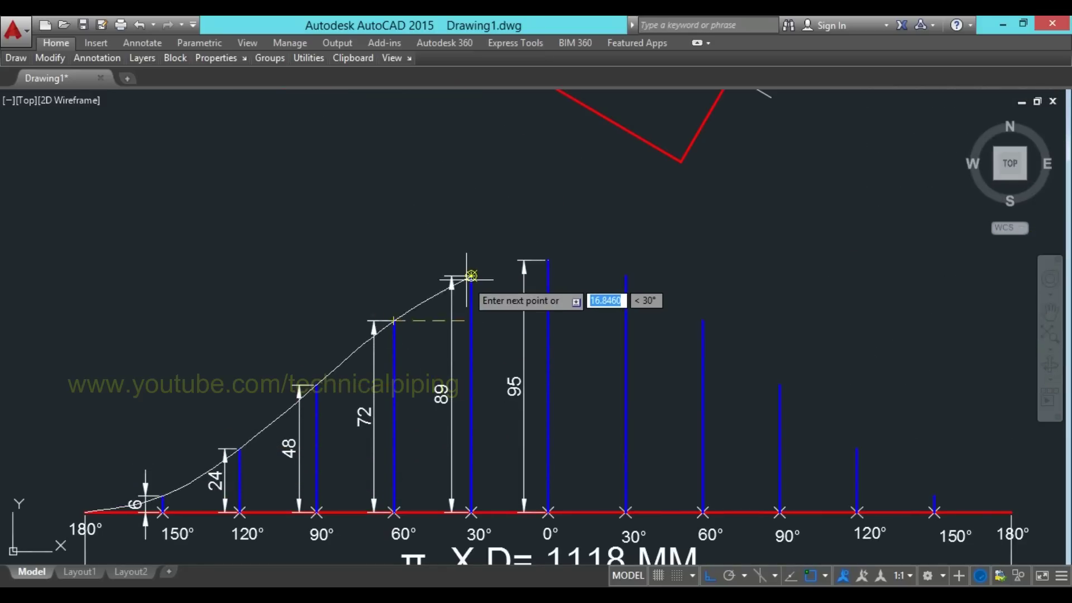
{"action": "left_click", "coordinate": [472, 276]}
{"action": "left_click", "coordinate": [548, 260]}
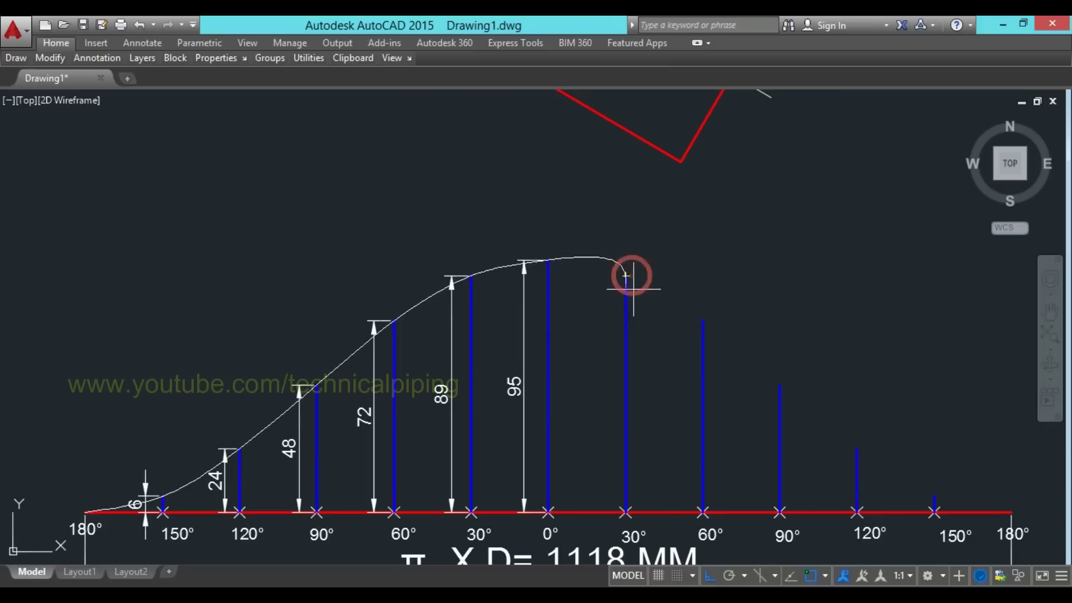
- Continue the spline through the right-side 30° to 150° line tops, ending at 180°
{"action": "left_click", "coordinate": [626, 277]}
{"action": "left_click", "coordinate": [703, 321]}
{"action": "middle_click_drag", "start_coordinate": [780, 385], "coordinate": [635, 302]}
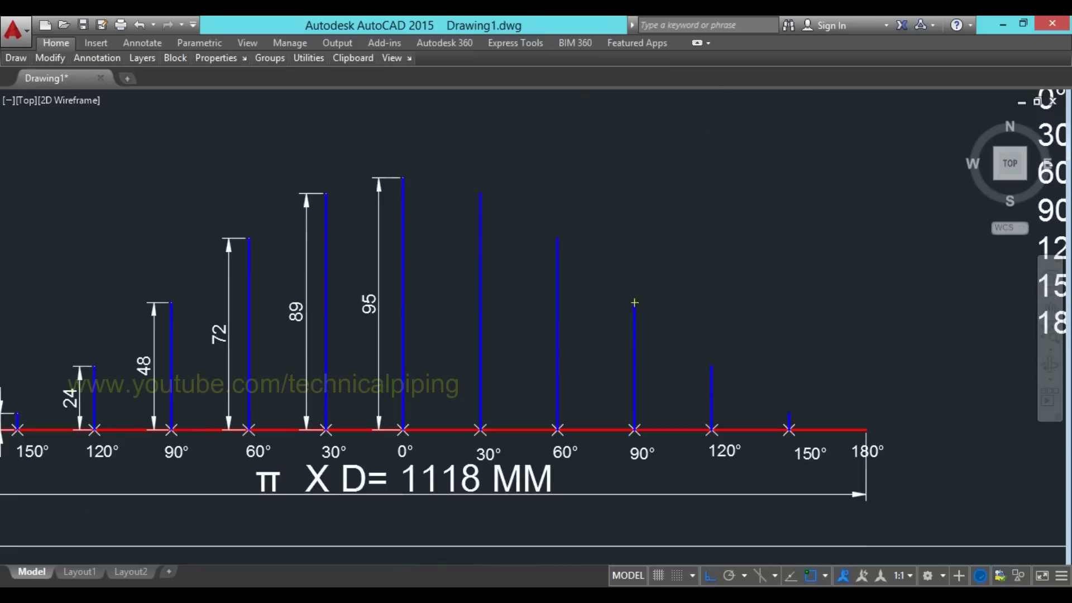
{"action": "left_click", "coordinate": [635, 303]}
{"action": "left_click", "coordinate": [711, 366]}
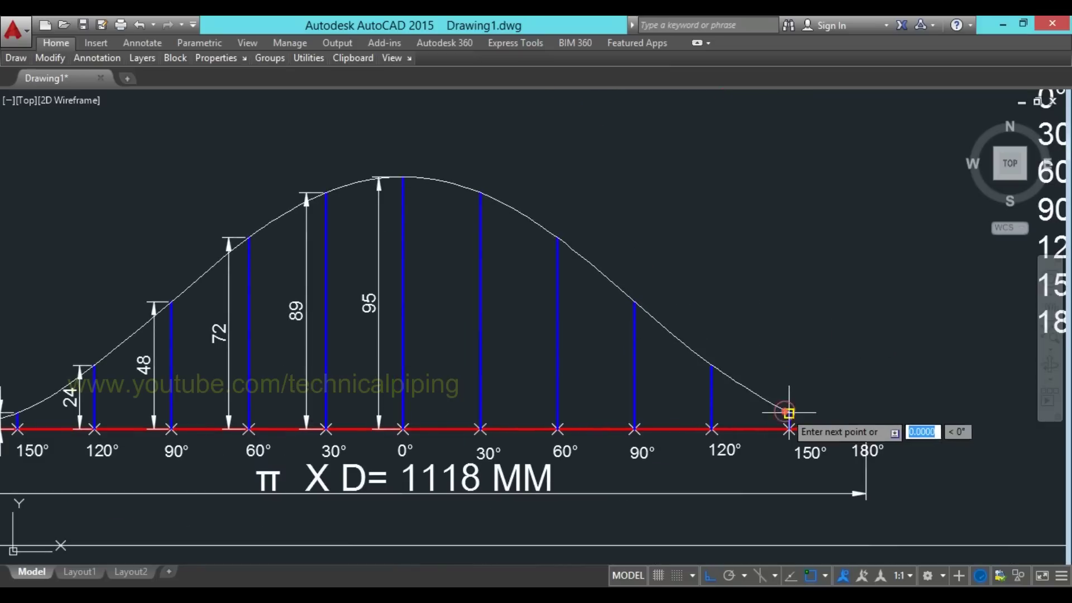
{"action": "left_click", "coordinate": [789, 413]}
{"action": "left_click", "coordinate": [866, 429]}
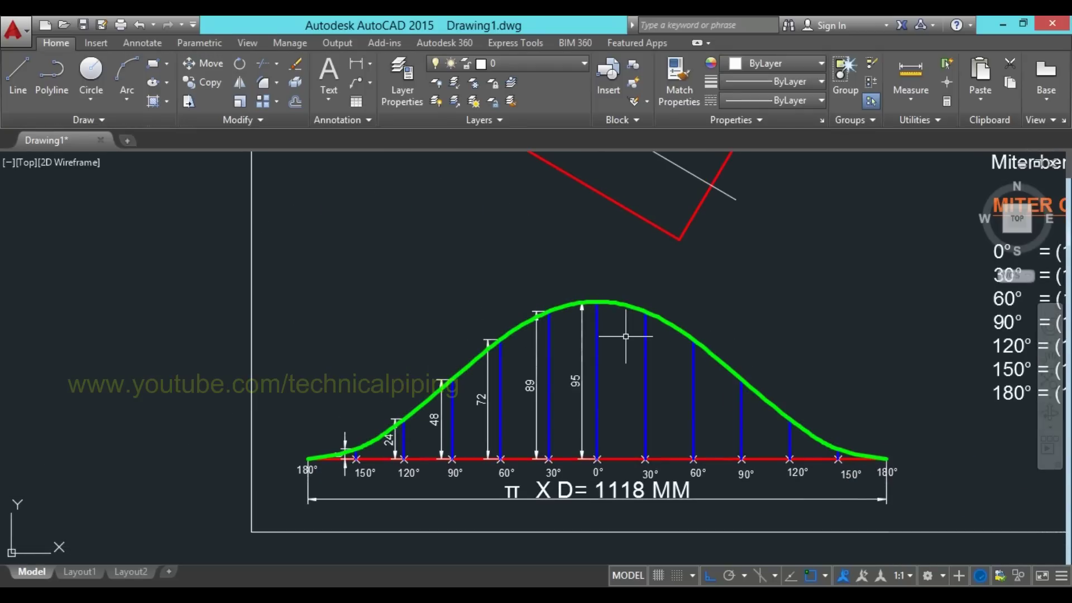
- Pan around the finished drawing to view the miter sketch, formula text and pipe sketch together
{"action": "scroll", "coordinate": [344, 448], "scroll_direction": "down", "scroll_amount": 3}
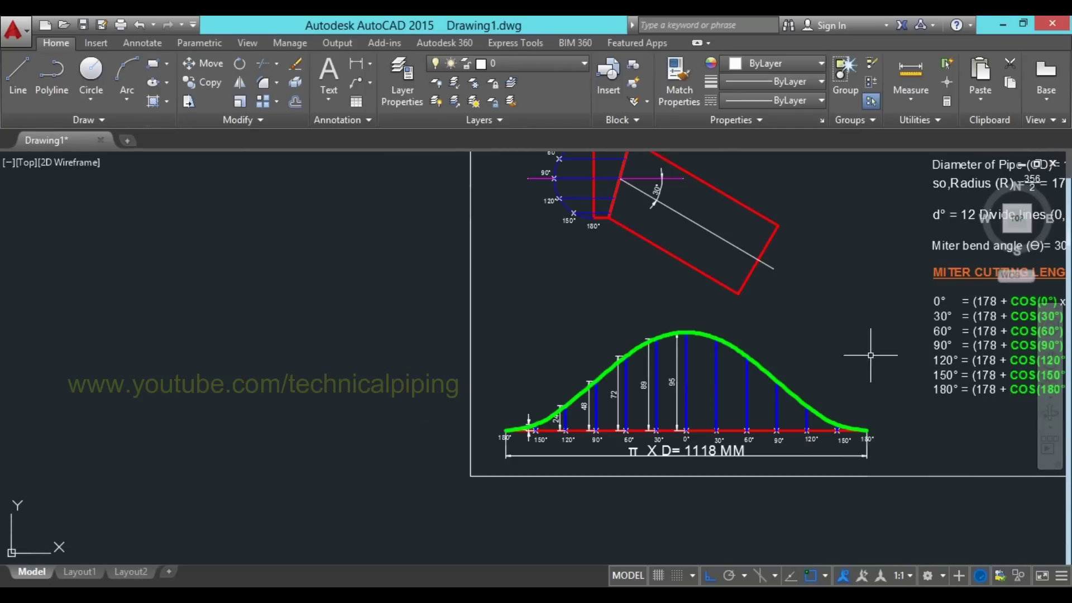
{"action": "middle_click_drag", "start_coordinate": [558, 363], "coordinate": [646, 334]}
{"action": "key", "text": "Escape"}
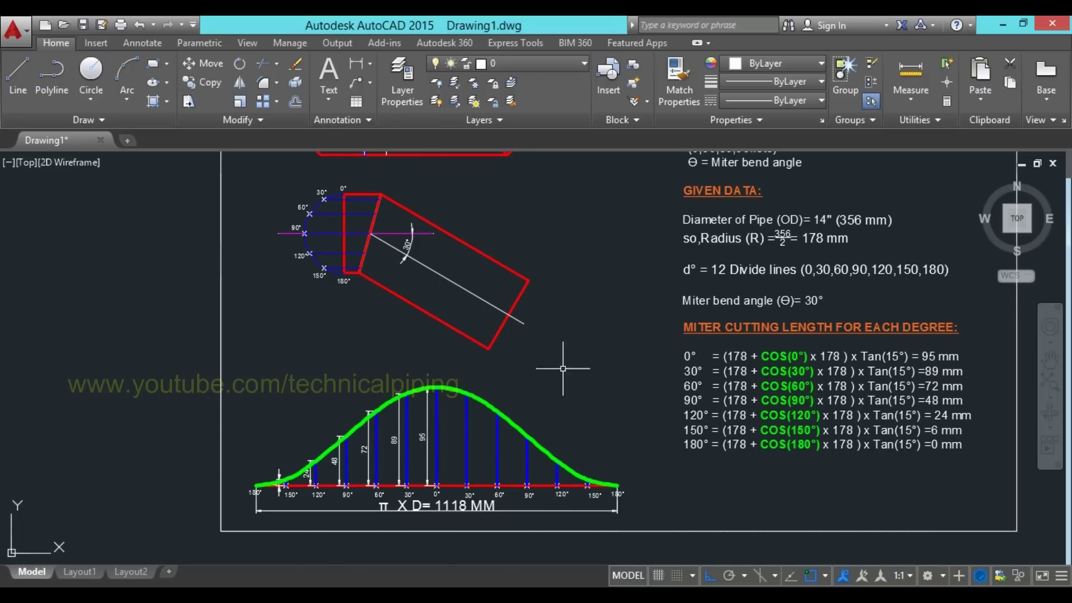
{"action": "middle_click_drag", "start_coordinate": [563, 368], "coordinate": [604, 455]}
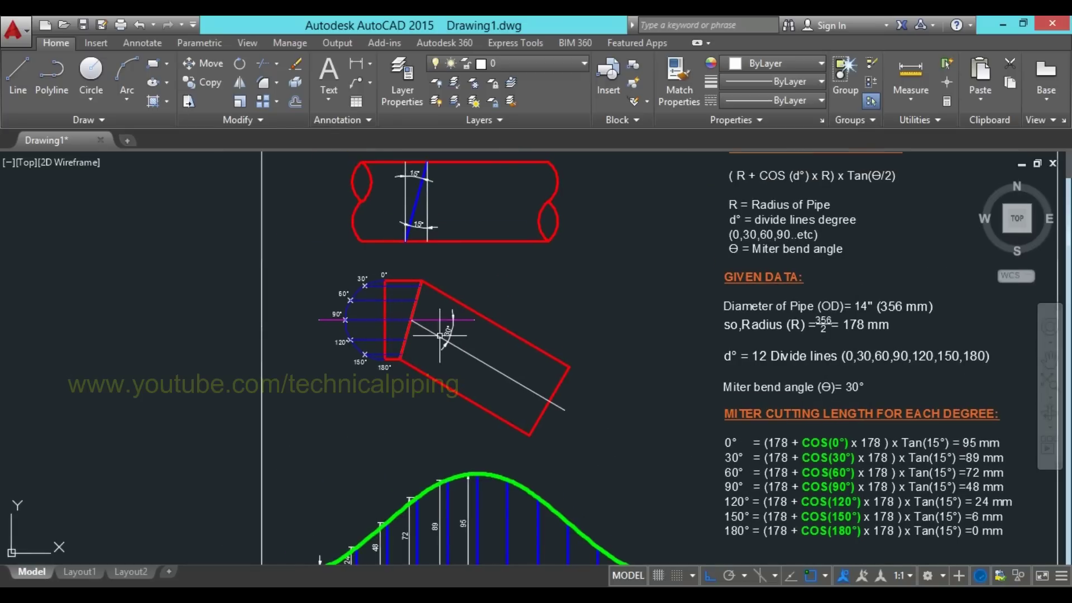